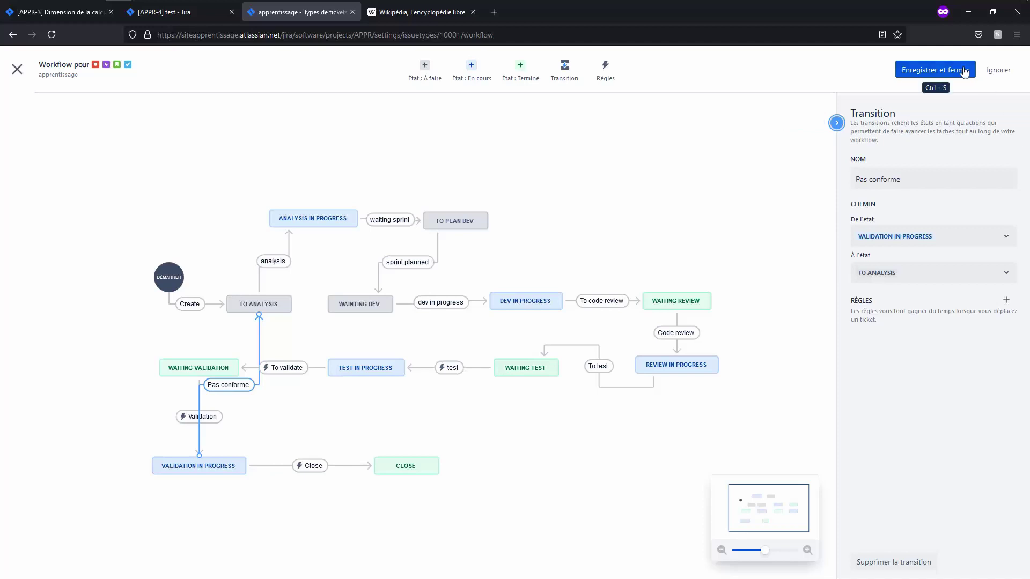
Save the workflow for the Bug, Epic, Story and Task ticket types and reopen it for editing
click(935, 70)
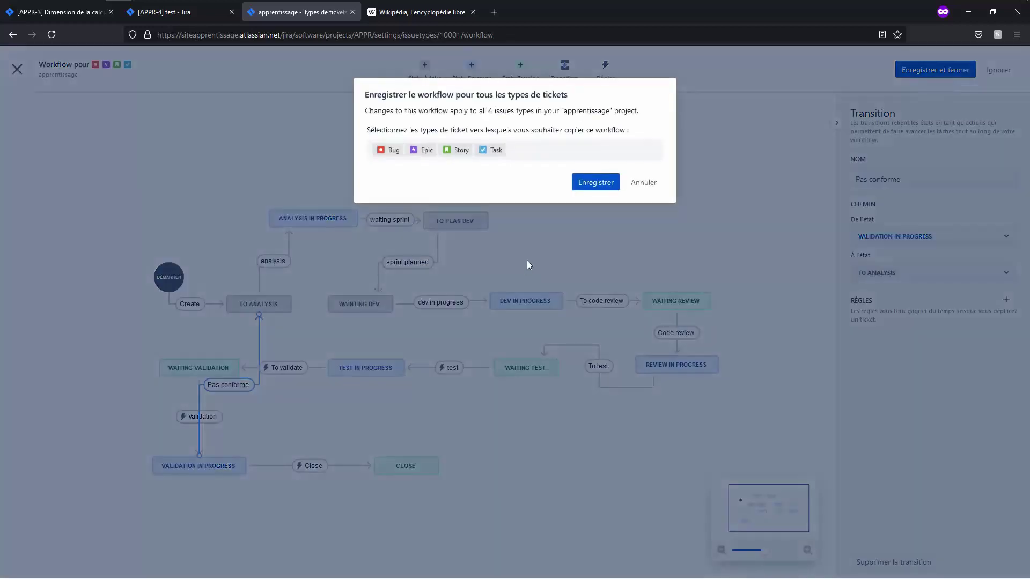
click(594, 181)
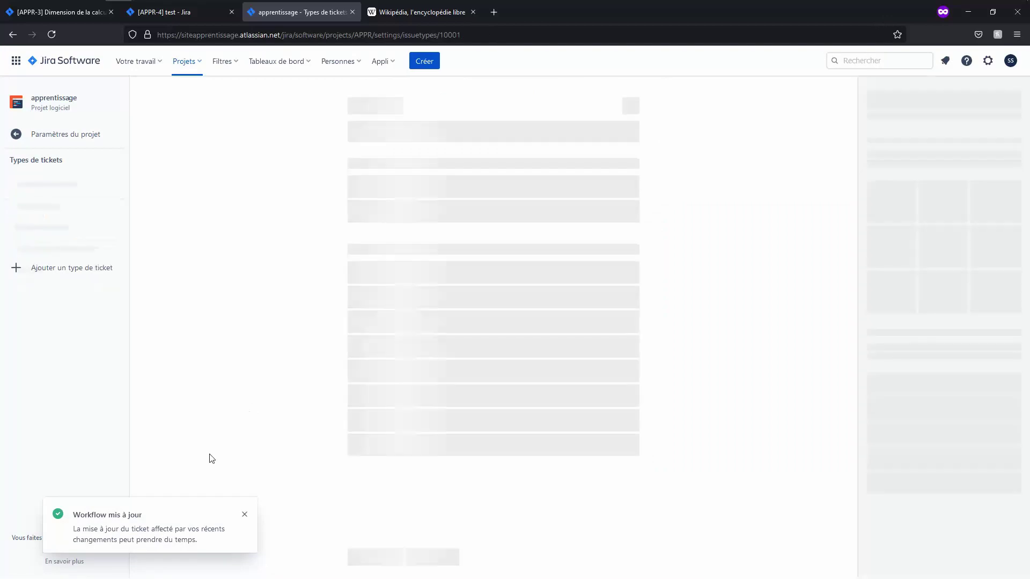
click(245, 514)
click(550, 121)
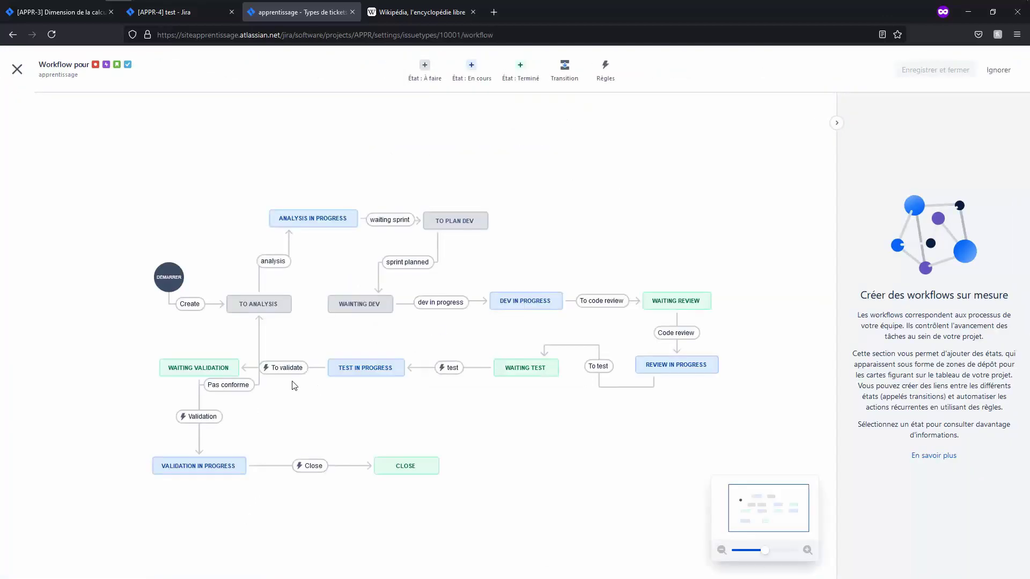
Rearrange the states: Validation in progress below and left of Waiting validation, To analysis slightly higher, Waiting validation slightly lower, Review in progress slightly right
click(234, 385)
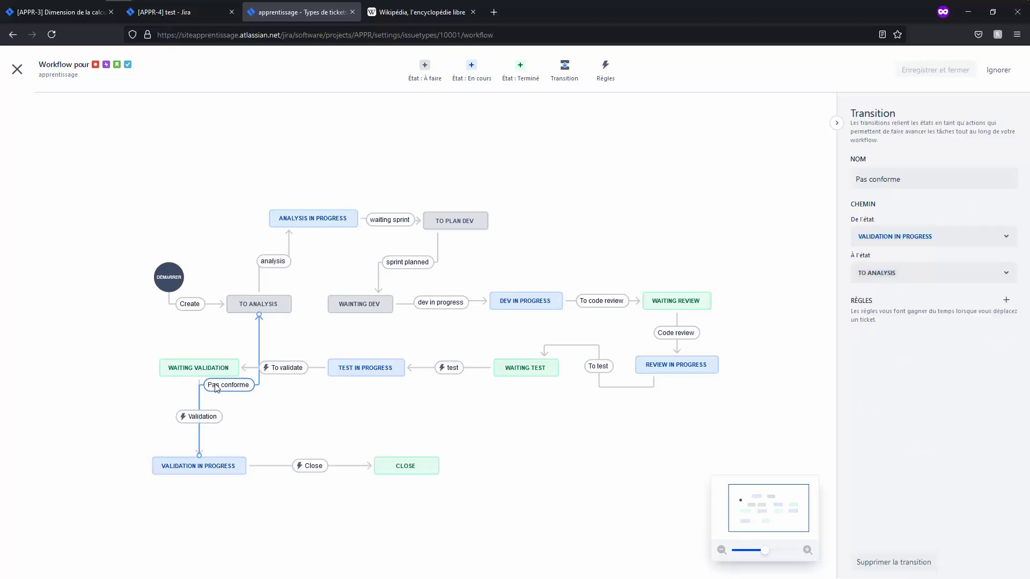
click(184, 416)
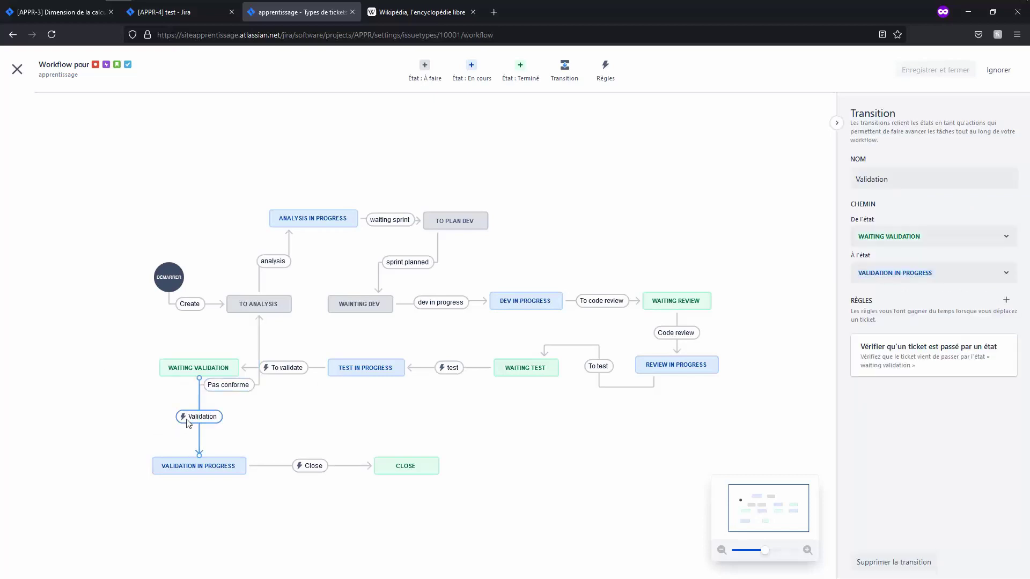
drag(170, 464, 43, 395)
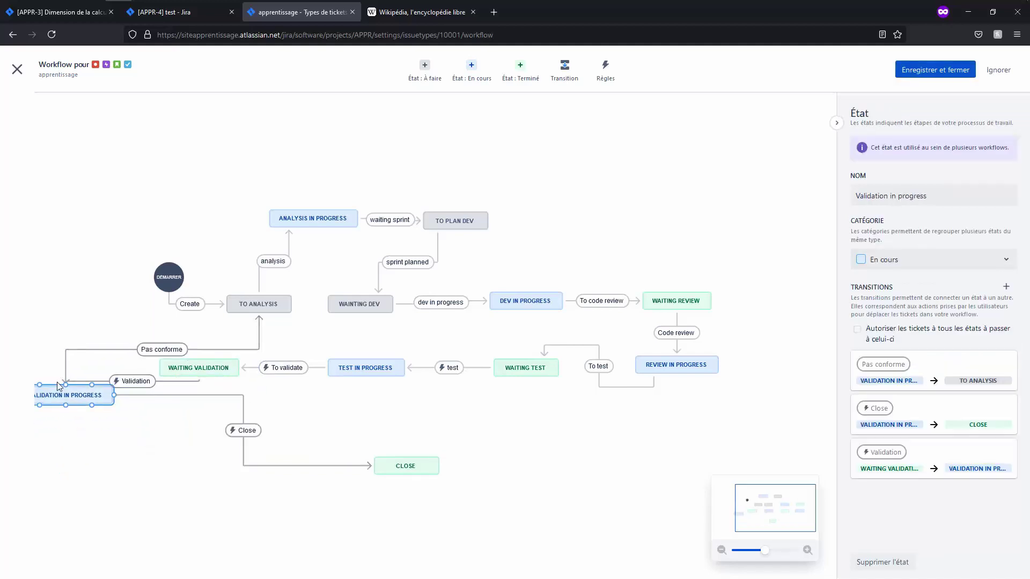
drag(63, 393, 78, 413)
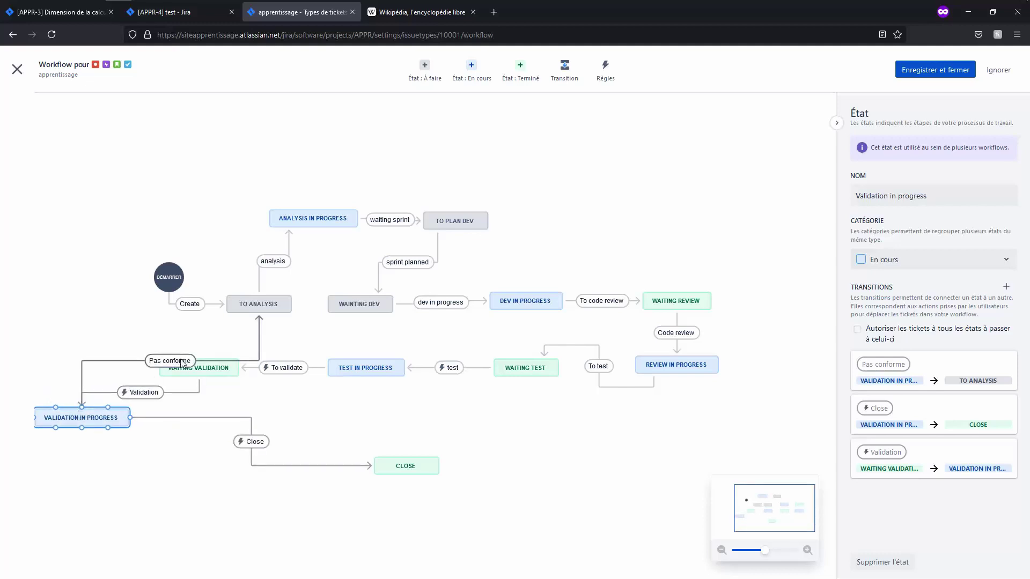
drag(267, 304, 267, 277)
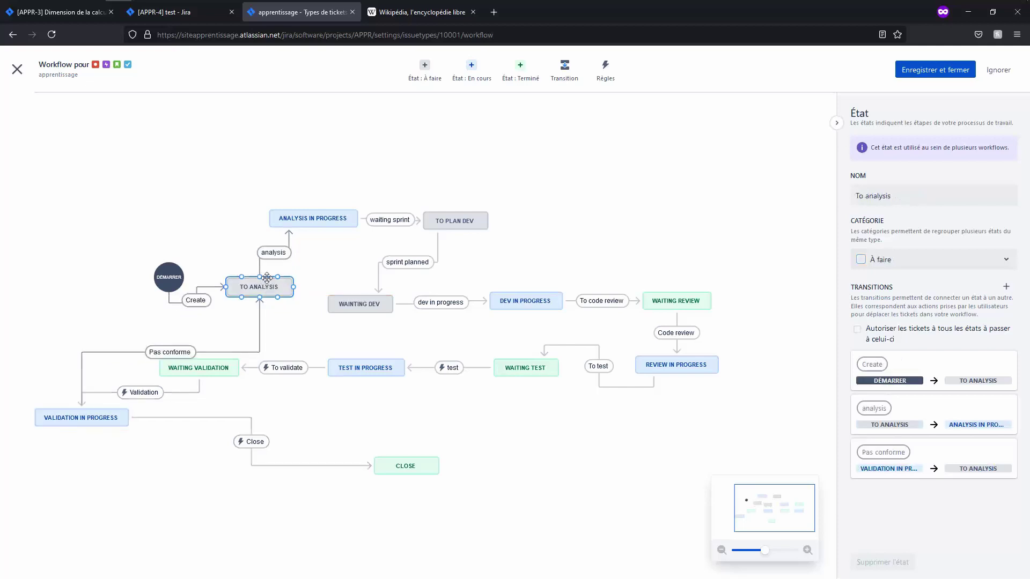
click(321, 284)
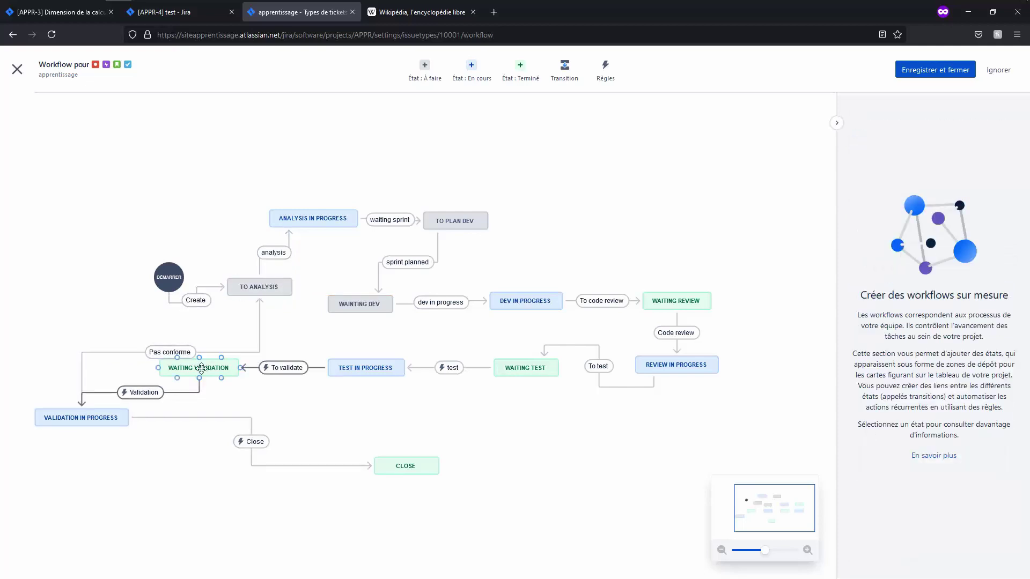
drag(202, 368, 202, 379)
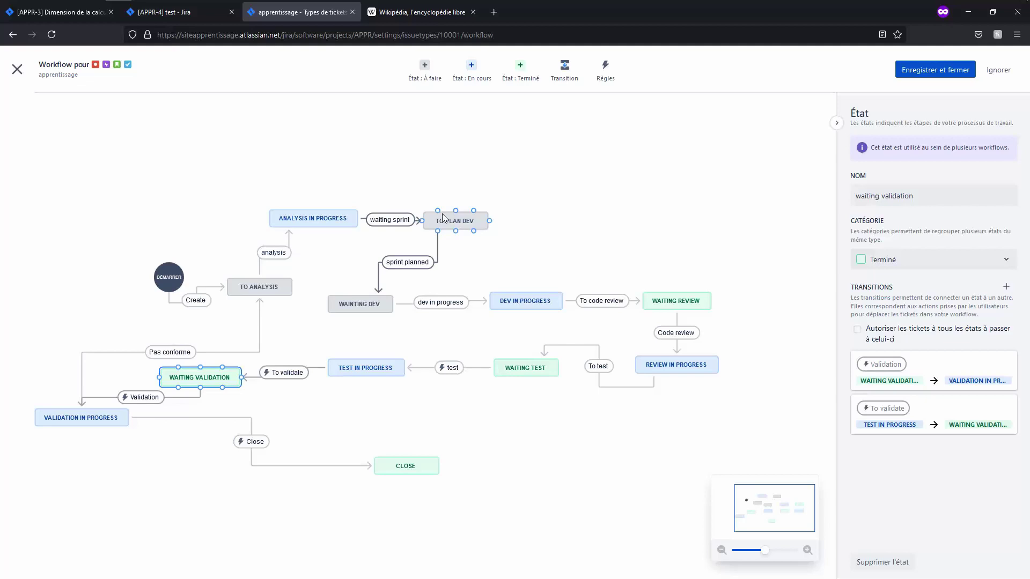
mouse_move(654, 367)
mouse_down()
mouse_move(692, 371)
mouse_move(664, 370)
mouse_up()
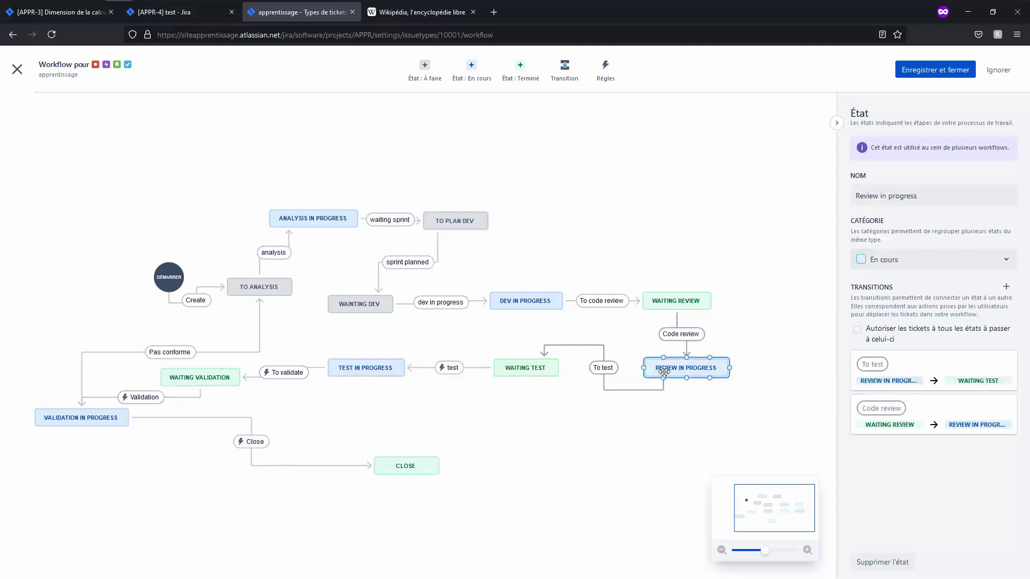
Create a transition named "Code non conforme" from Review in progress to To plan dev, and move Review in progress well right of Waiting review
click(567, 69)
click(489, 194)
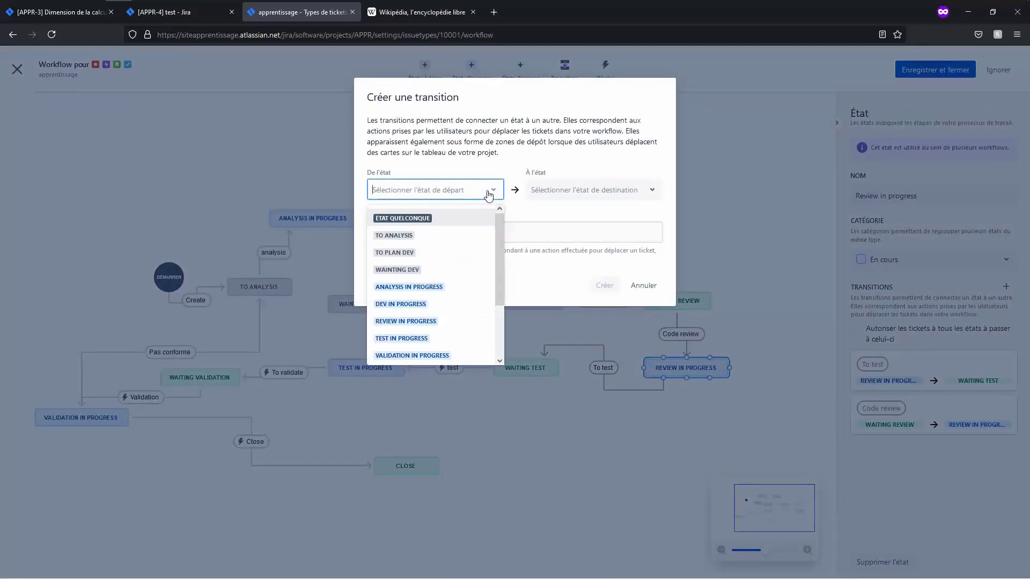
click(447, 319)
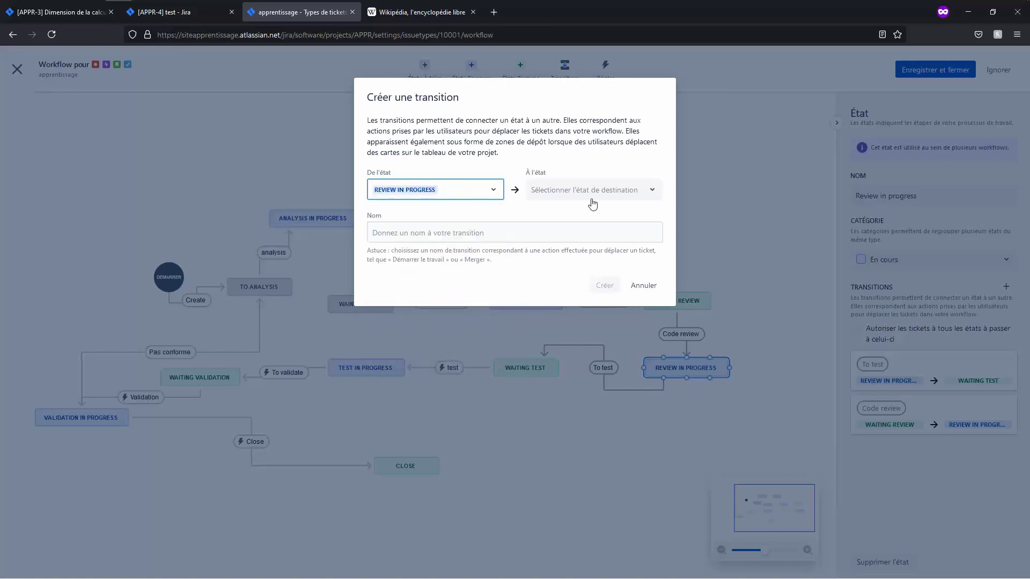
click(594, 193)
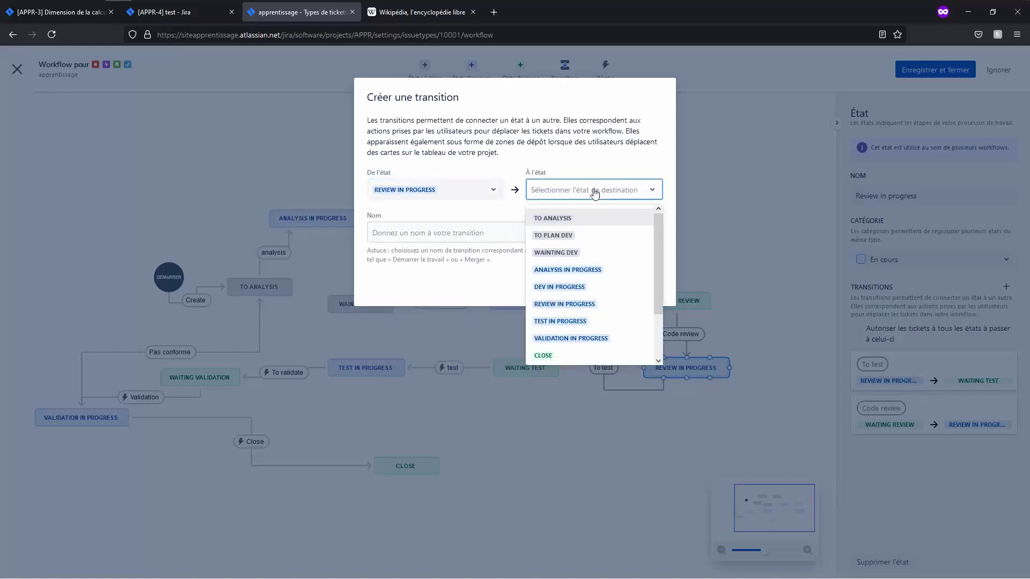
click(589, 234)
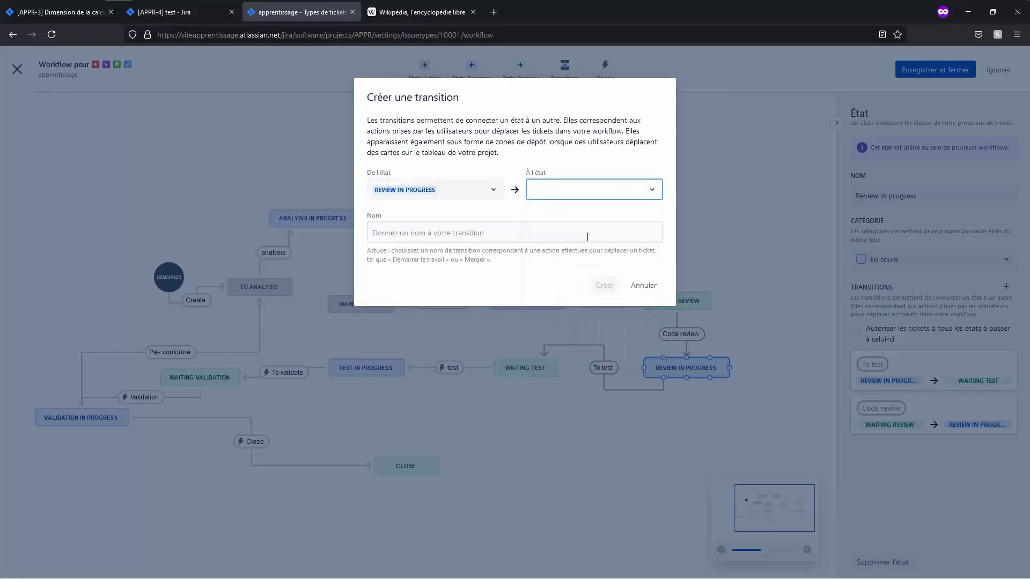
click(536, 231)
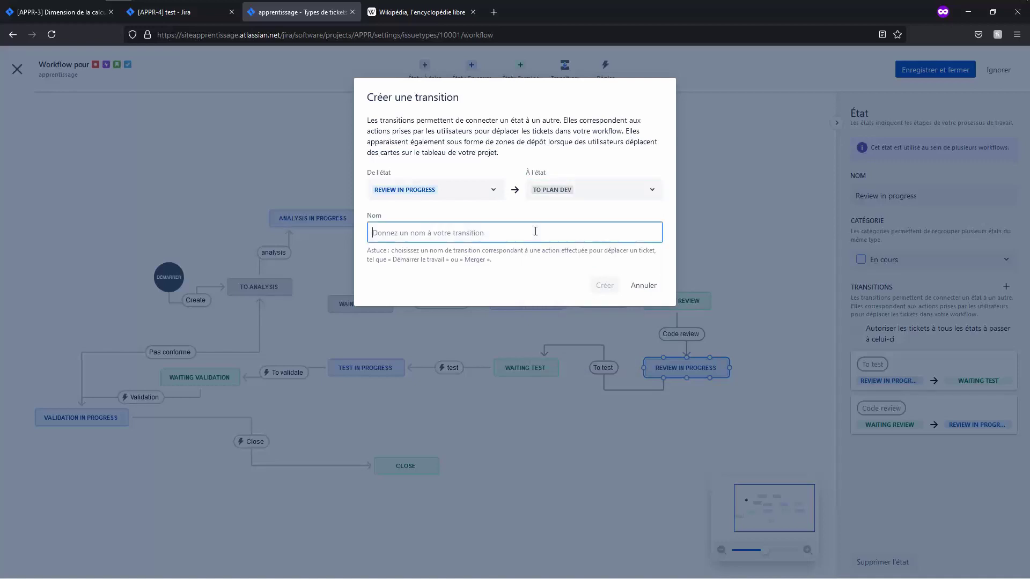
text(Code non co)
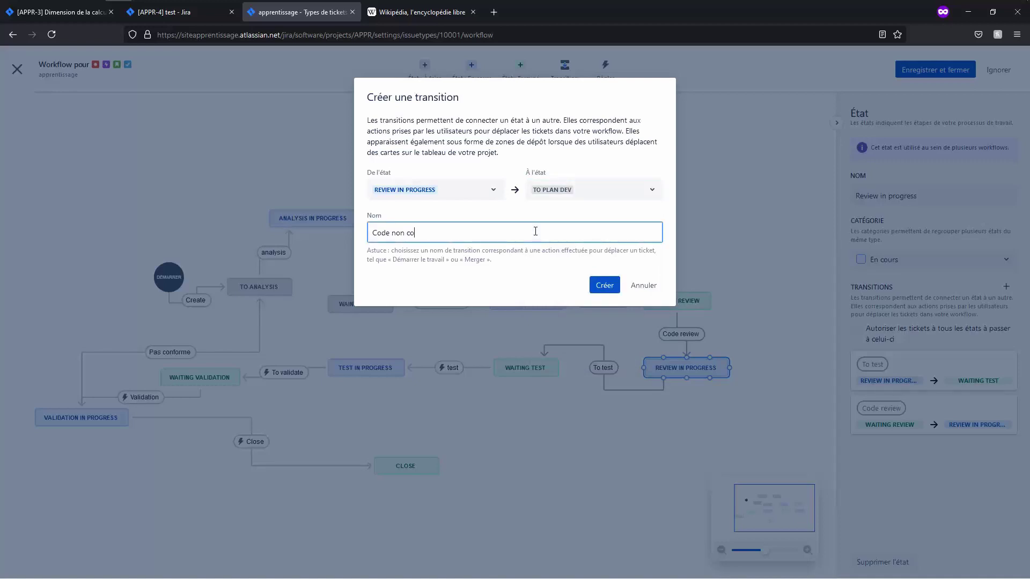
text(nforme)
click(600, 285)
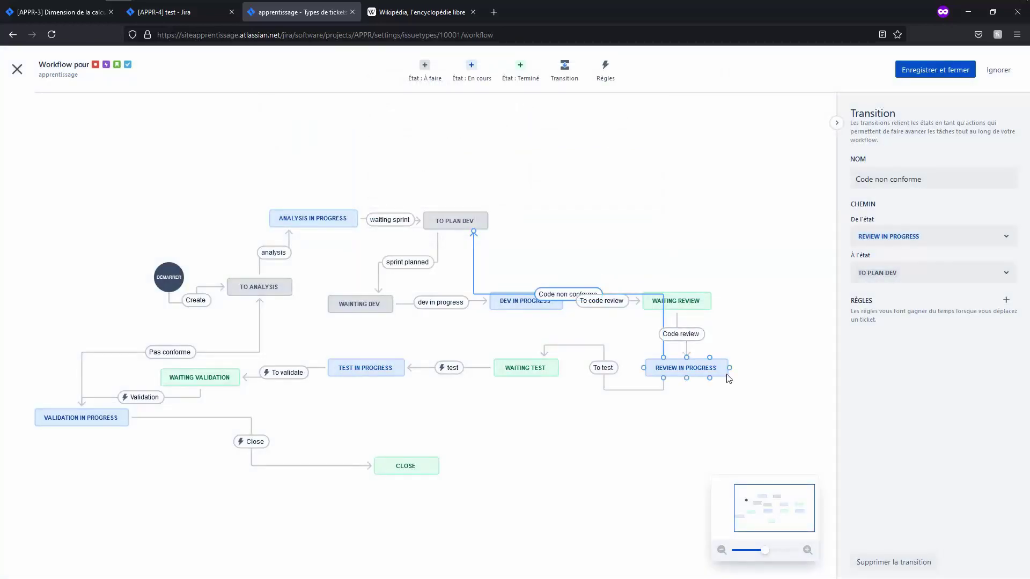
drag(705, 367, 810, 348)
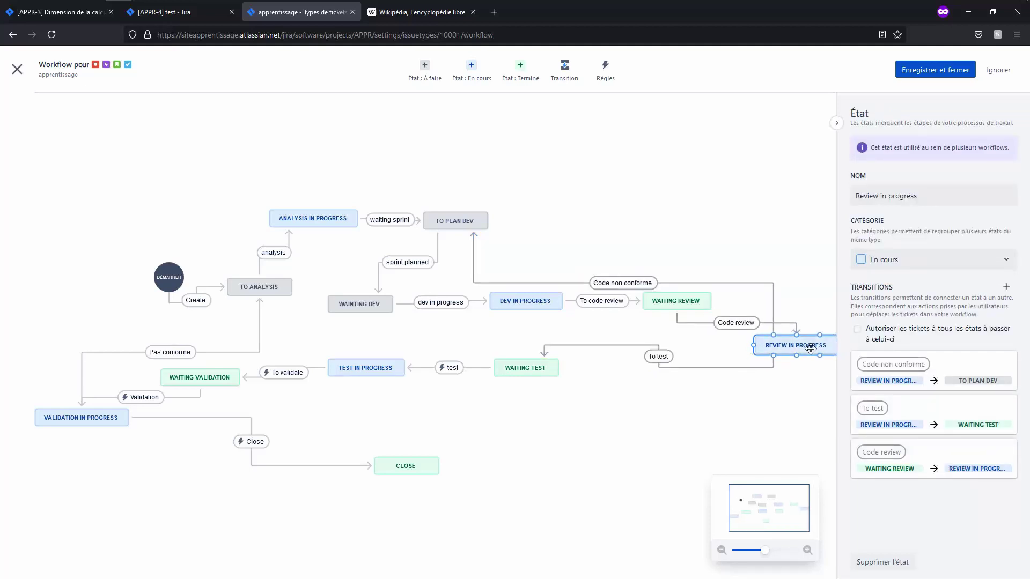
click(782, 250)
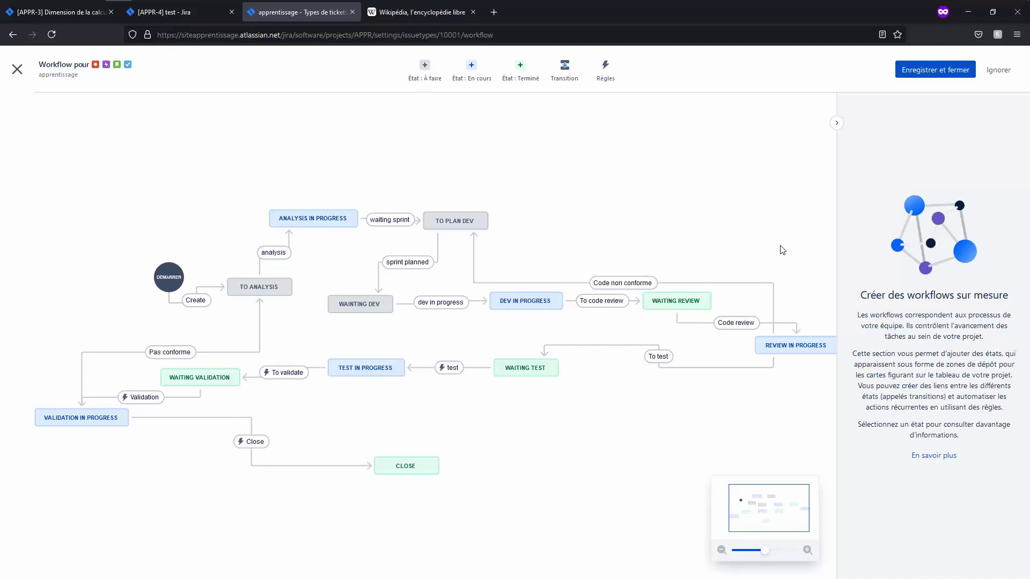
Save the updated workflow for all ticket types of the project and reopen it in the workflow editor
click(928, 75)
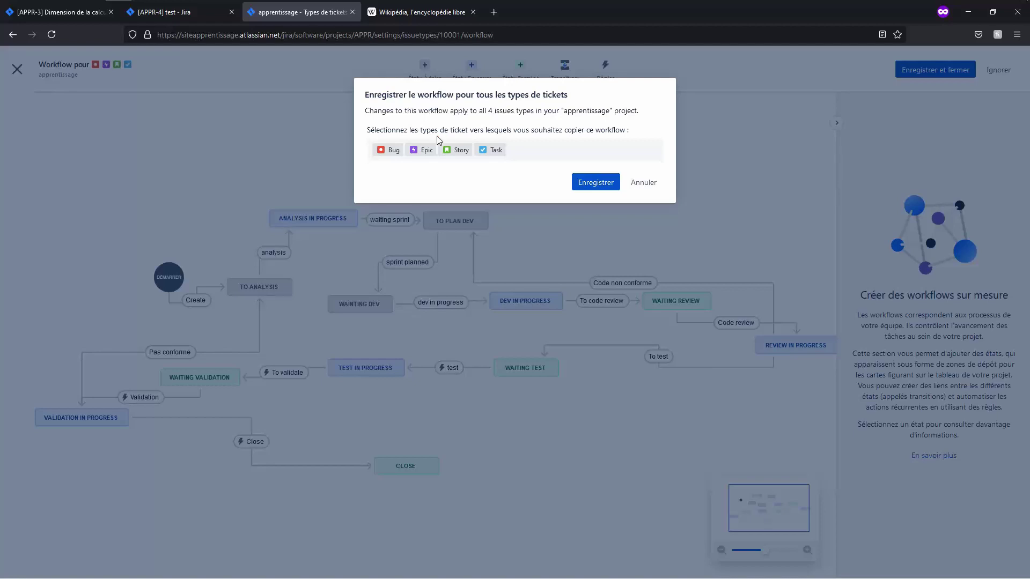
click(579, 183)
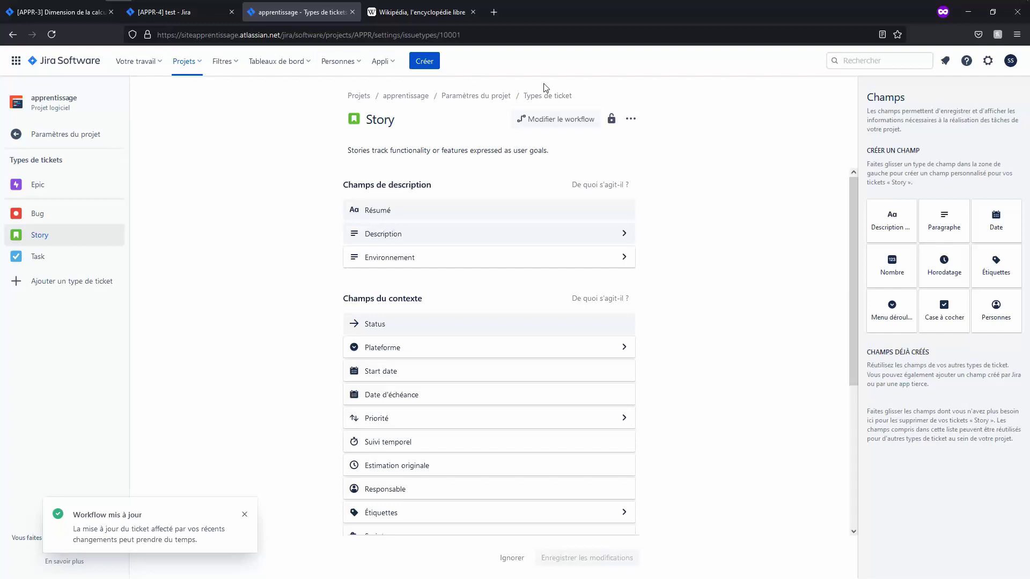
click(558, 123)
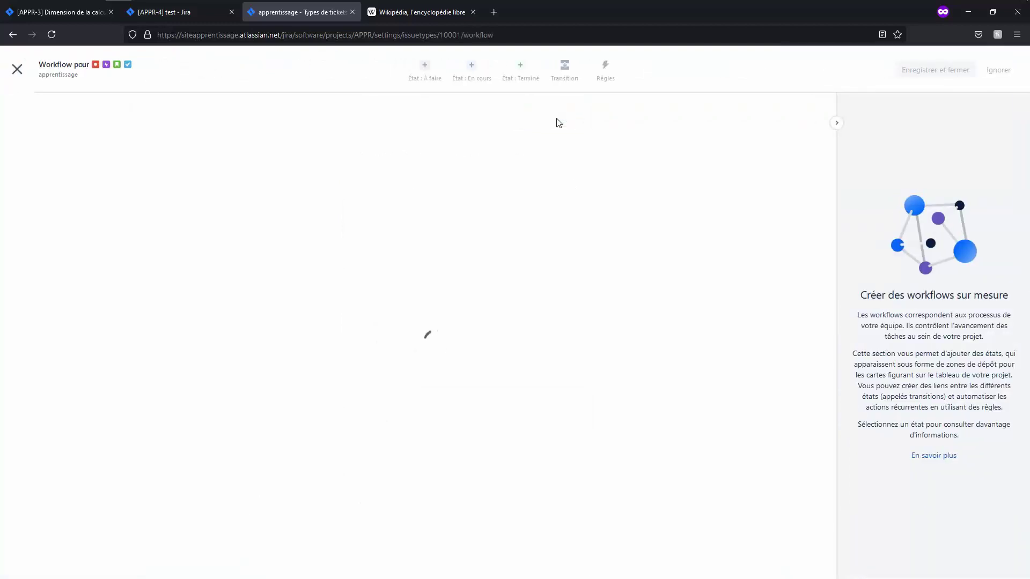
Examine the "test" transition's existing rule and the rule types that can be added to it
click(837, 123)
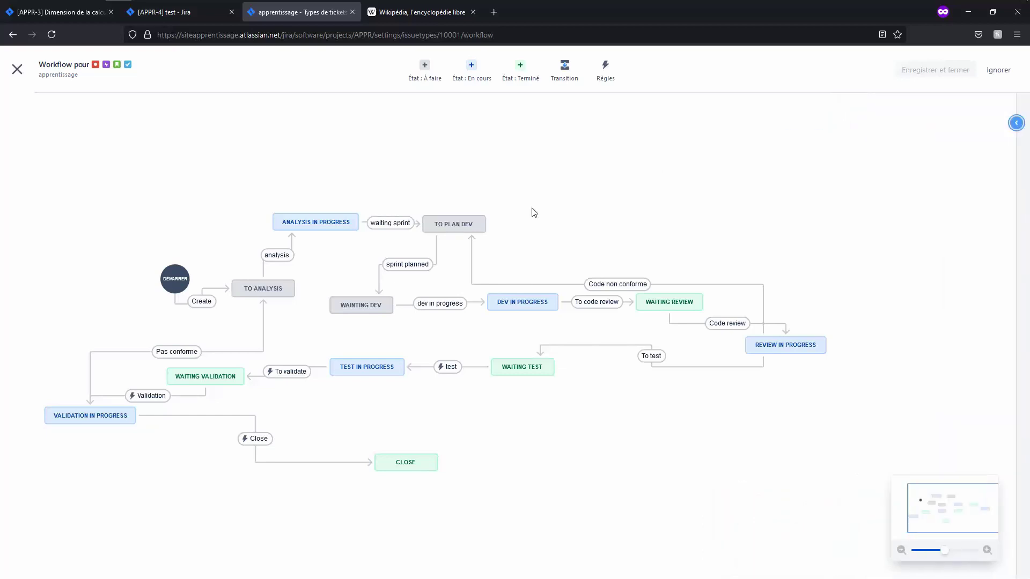
click(443, 370)
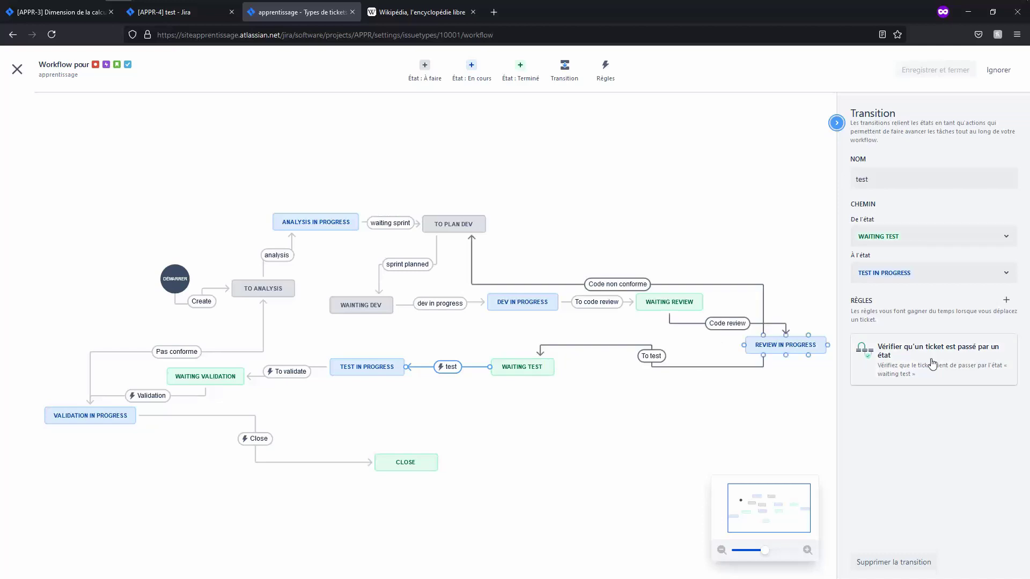
click(1006, 302)
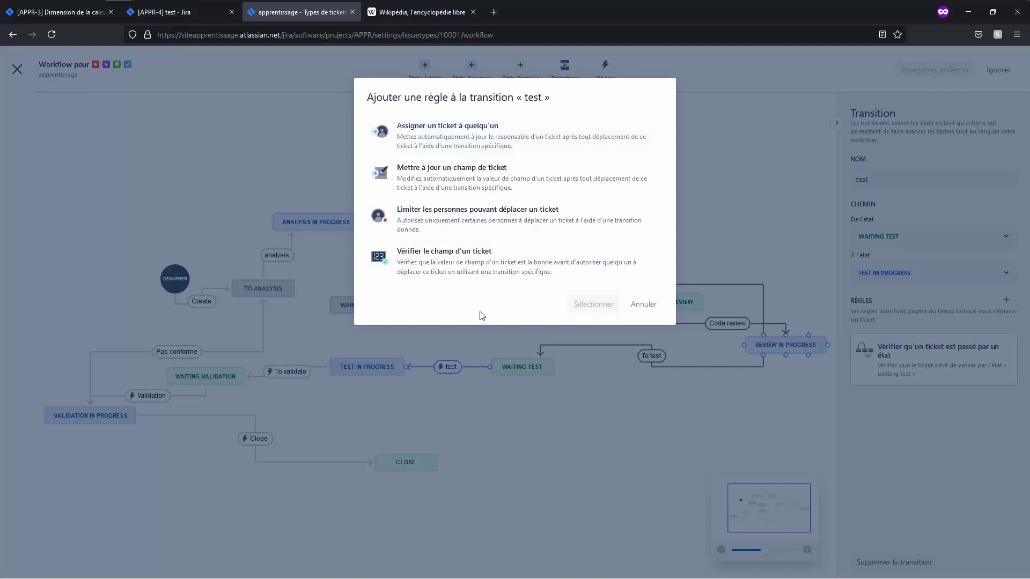
click(643, 304)
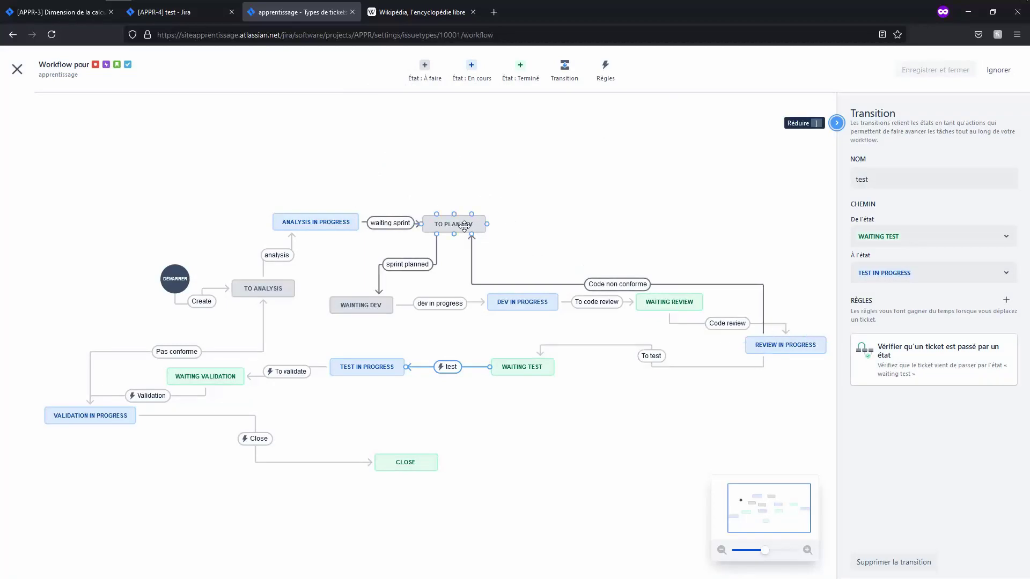
Start a rule on the "sprint planned" transition of the type "Limiter les personnes pouvant déplacer un ticket"
click(409, 268)
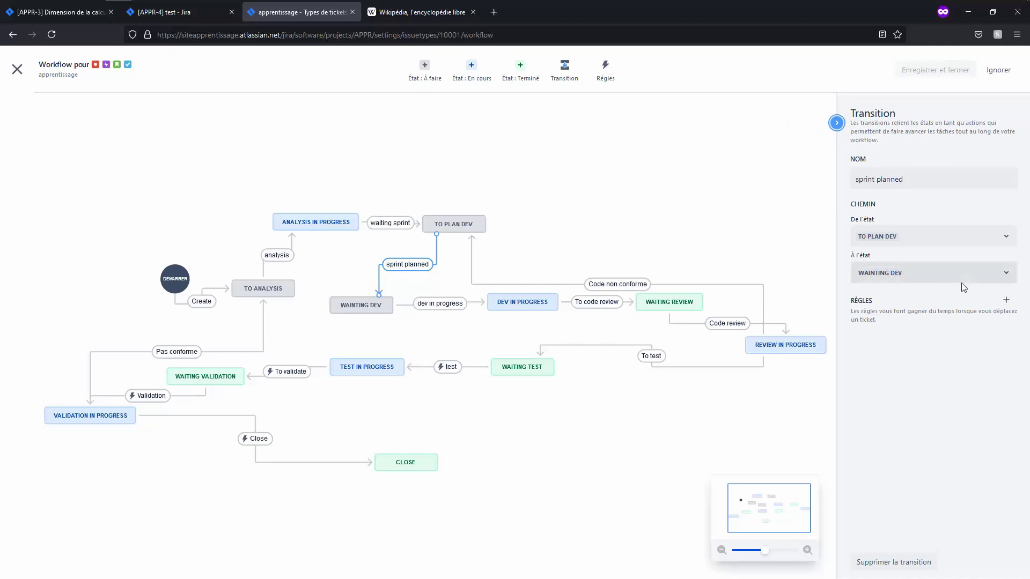
click(1000, 302)
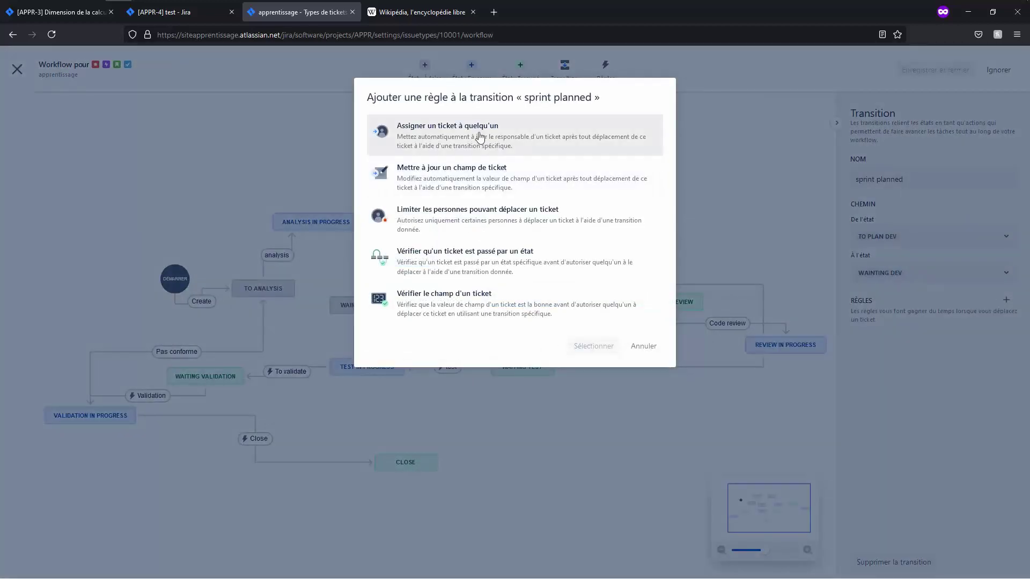
click(453, 231)
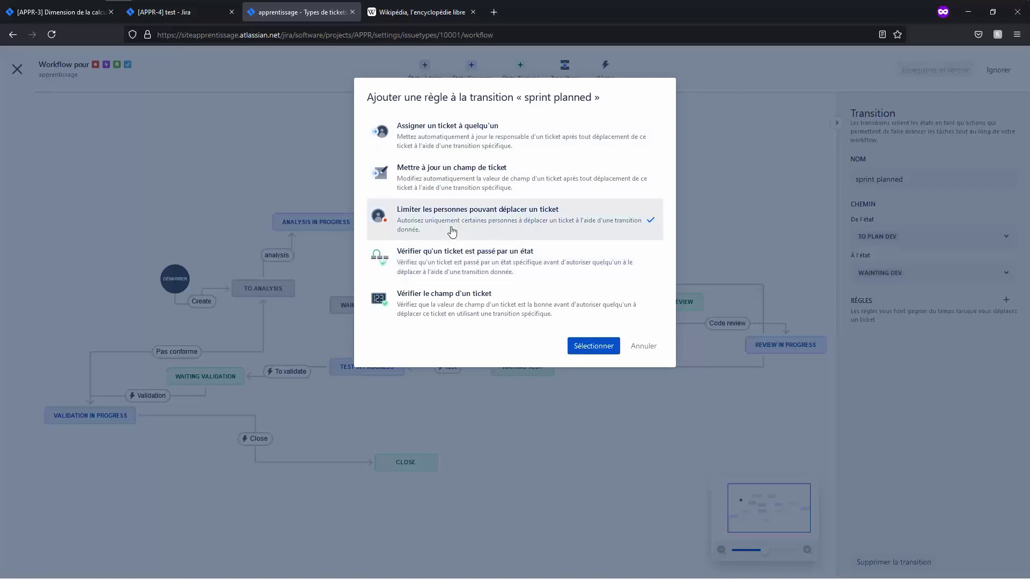
click(590, 347)
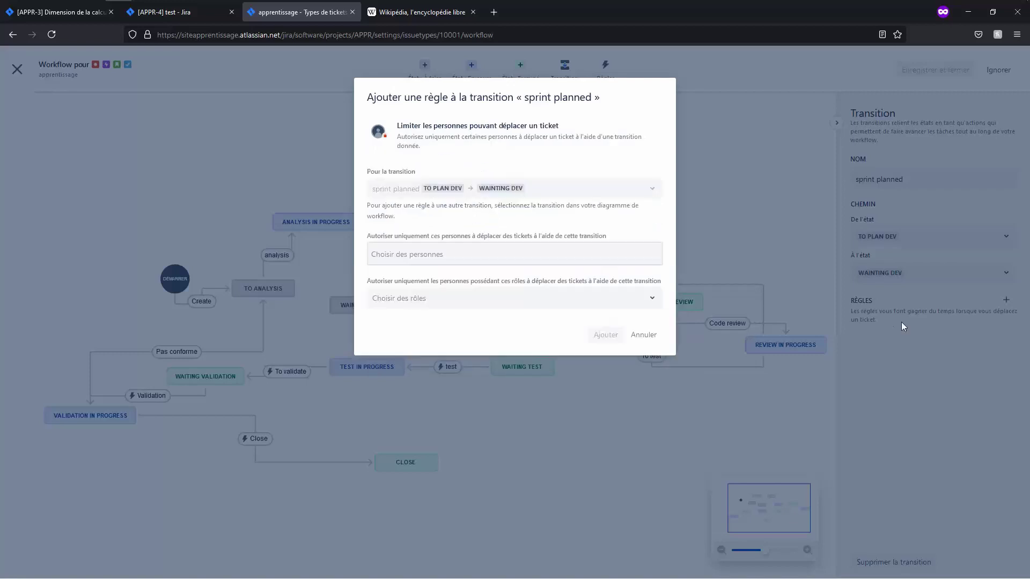
click(476, 262)
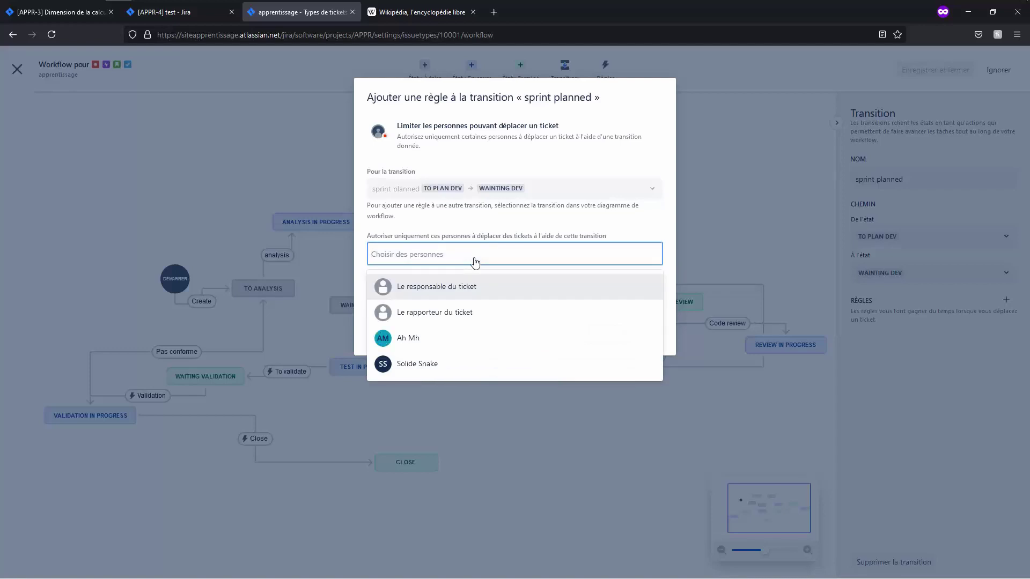
click(453, 339)
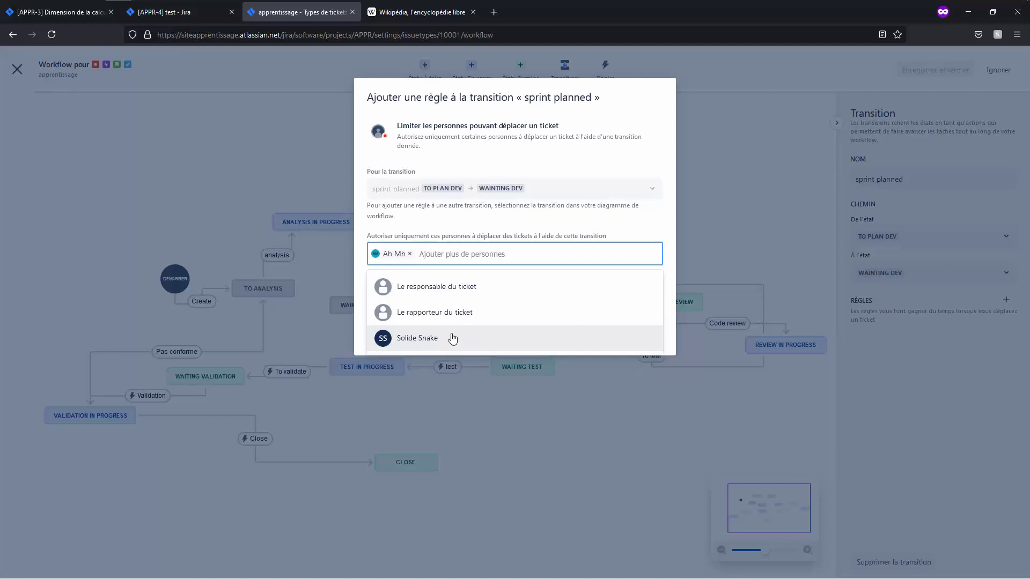
click(490, 215)
click(468, 305)
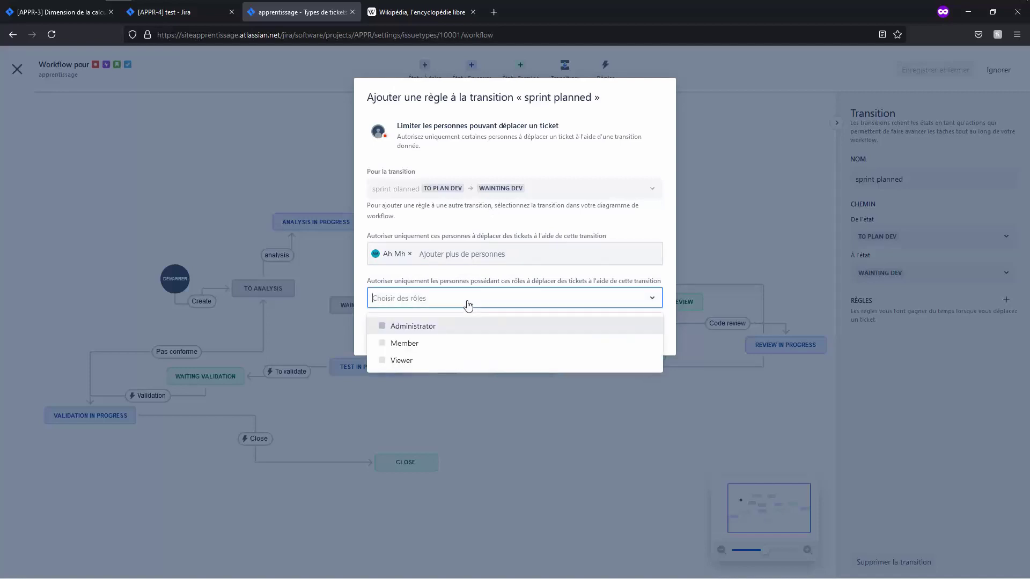
click(381, 346)
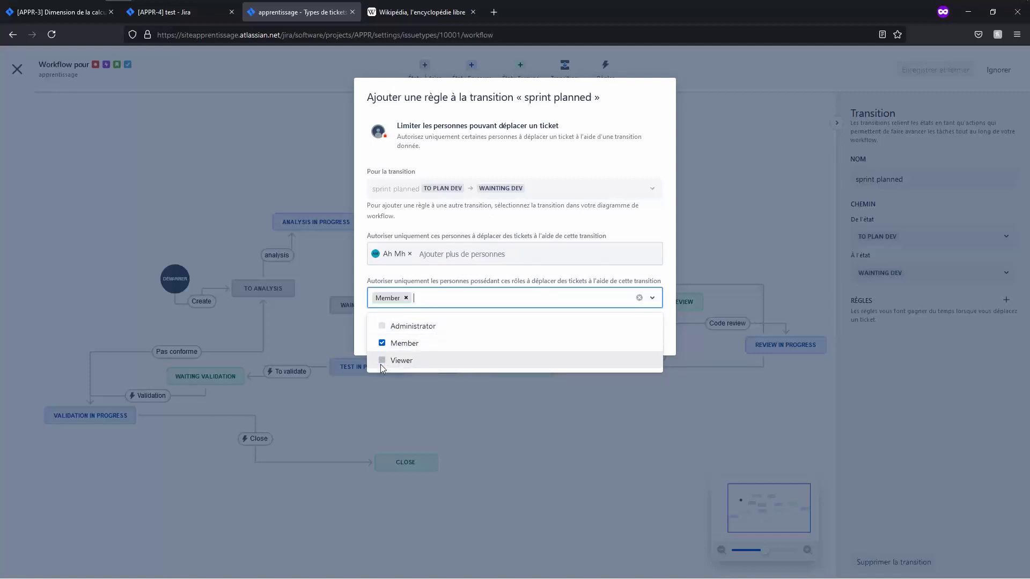
click(639, 298)
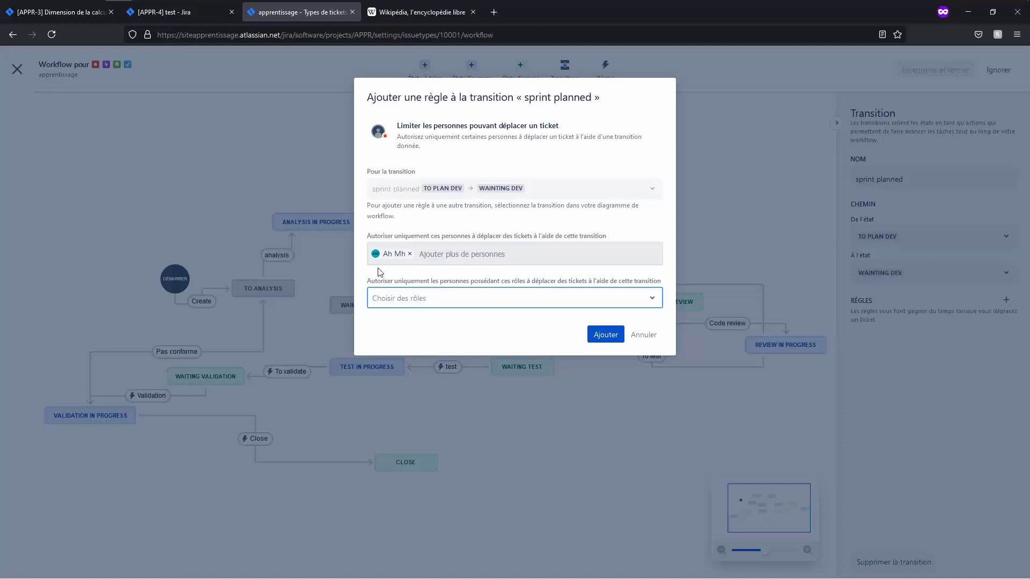
click(410, 256)
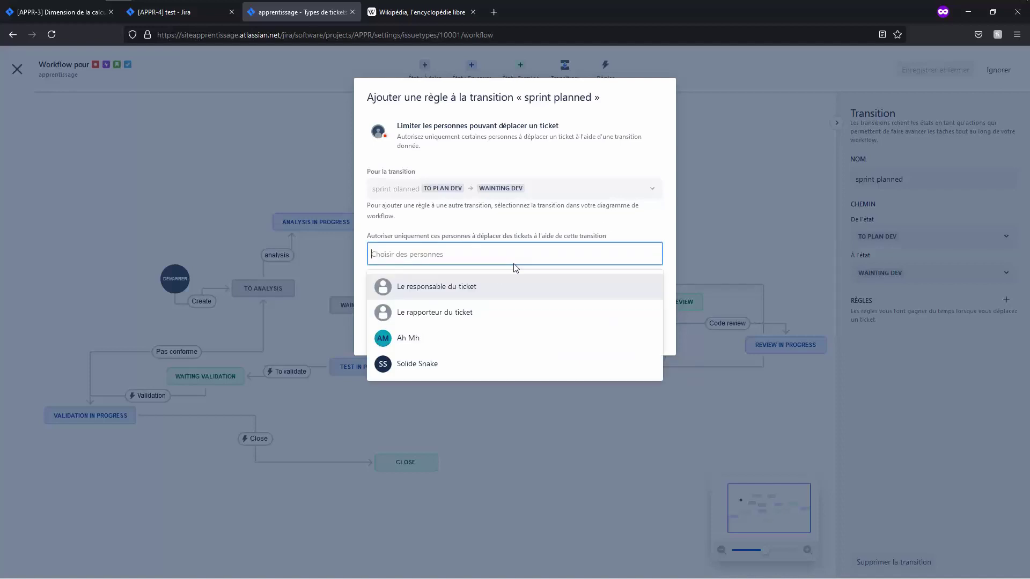
click(605, 229)
click(644, 298)
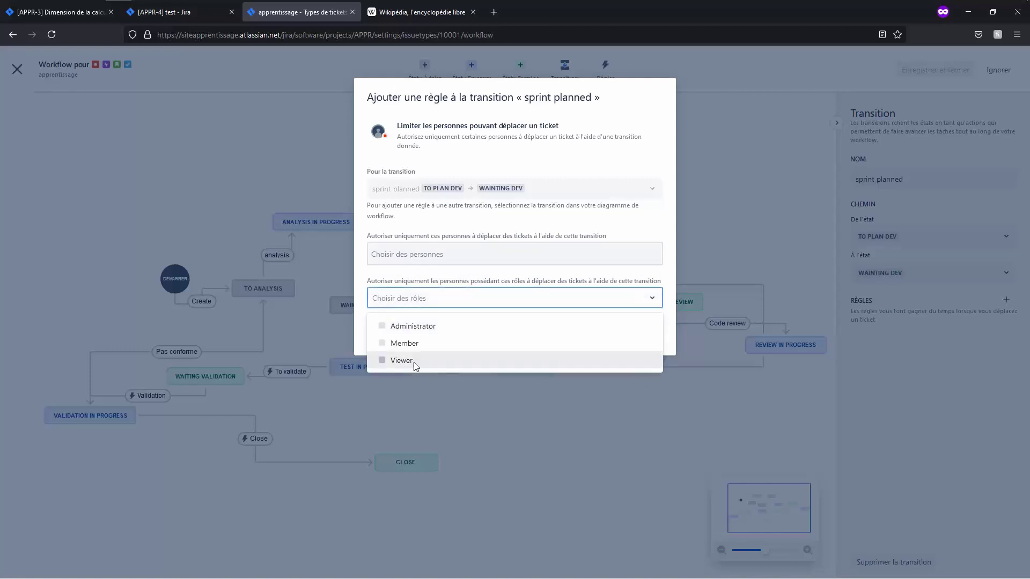
click(382, 343)
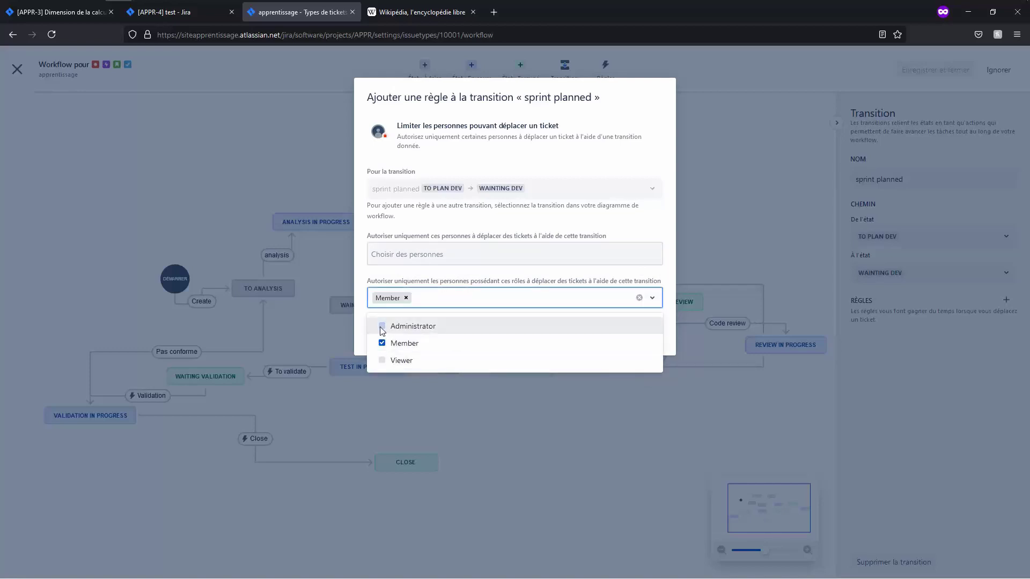
click(381, 325)
click(383, 345)
click(639, 297)
Allow only the last person listed to move tickets through the "sprint planned" transition, and add the rule
click(561, 262)
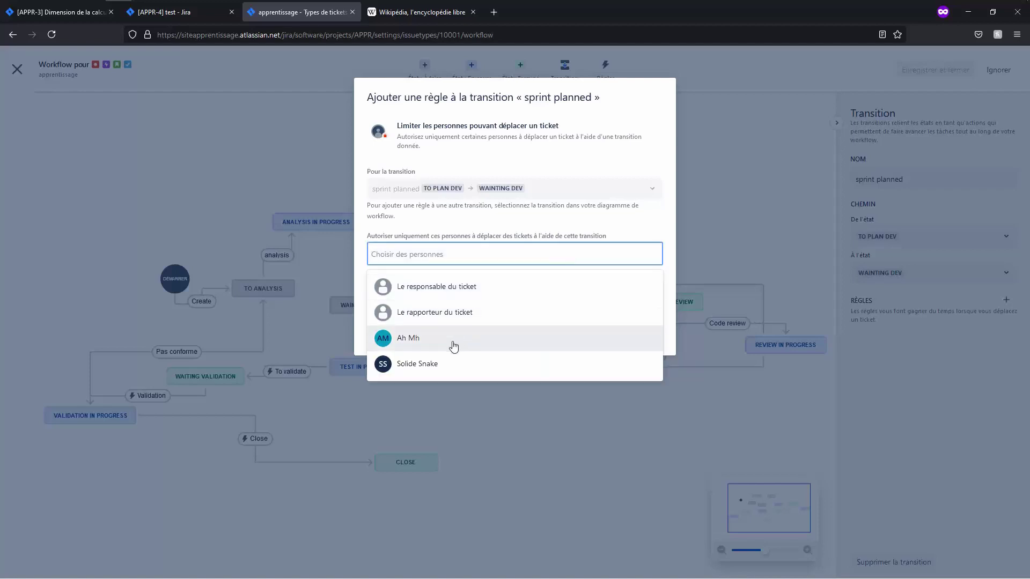
click(442, 361)
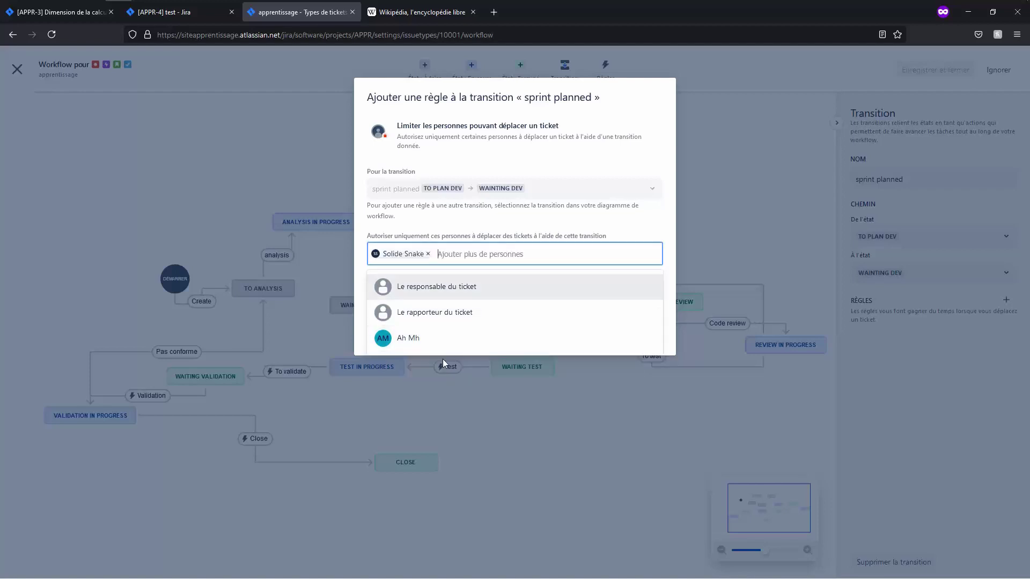
click(521, 228)
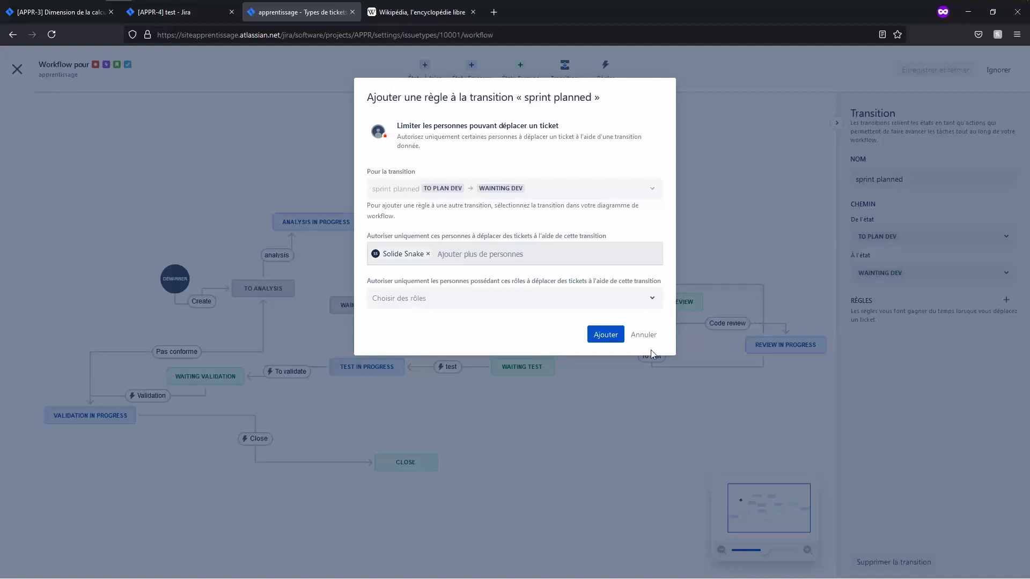
click(605, 335)
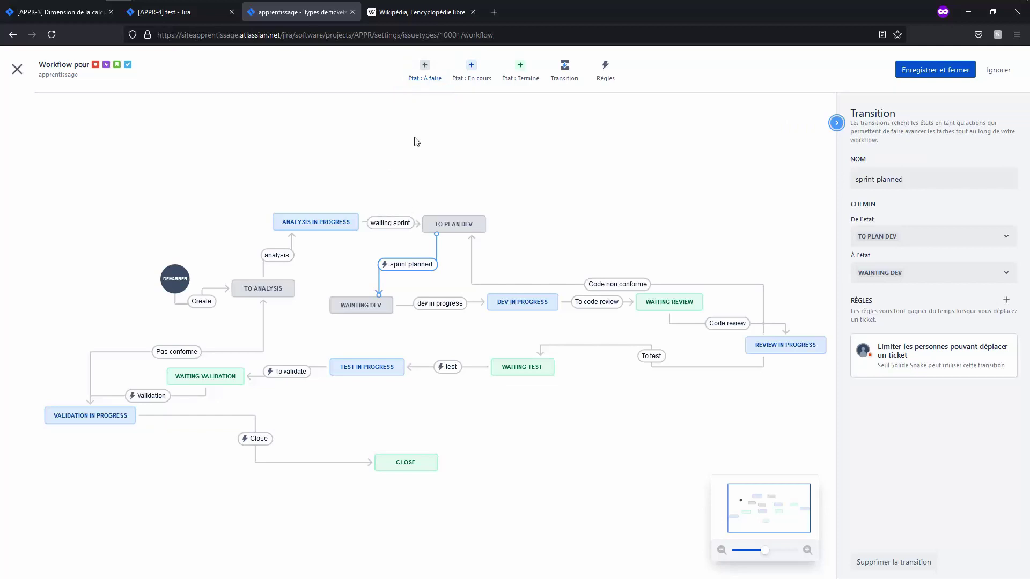
Add a new "À faire" state named "Attente validation client" to the workflow
click(425, 73)
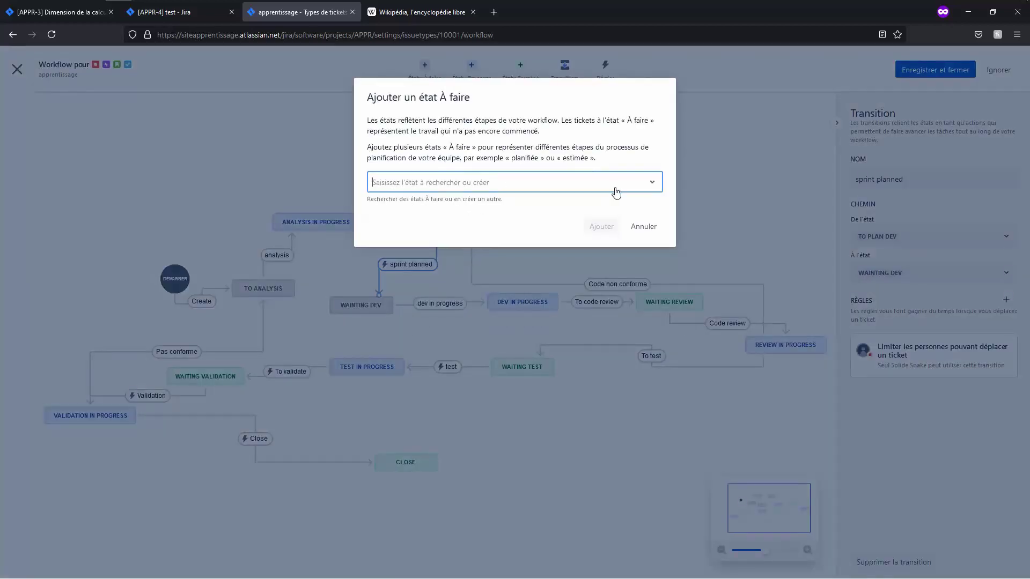
click(643, 190)
click(643, 190)
text(Attente valdia)
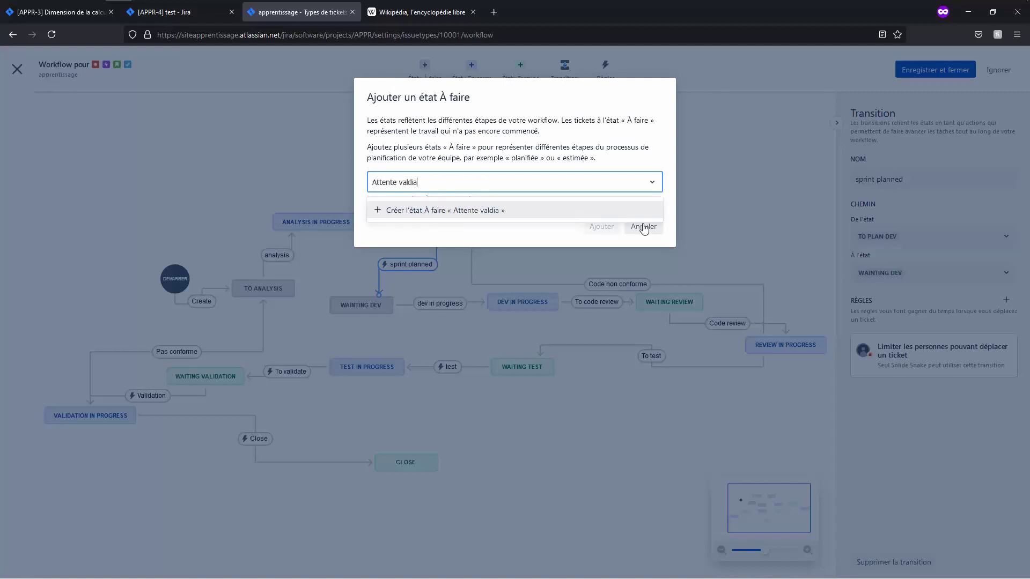
key(BackSpace)
key(BackSpace)
text(idation client)
click(515, 211)
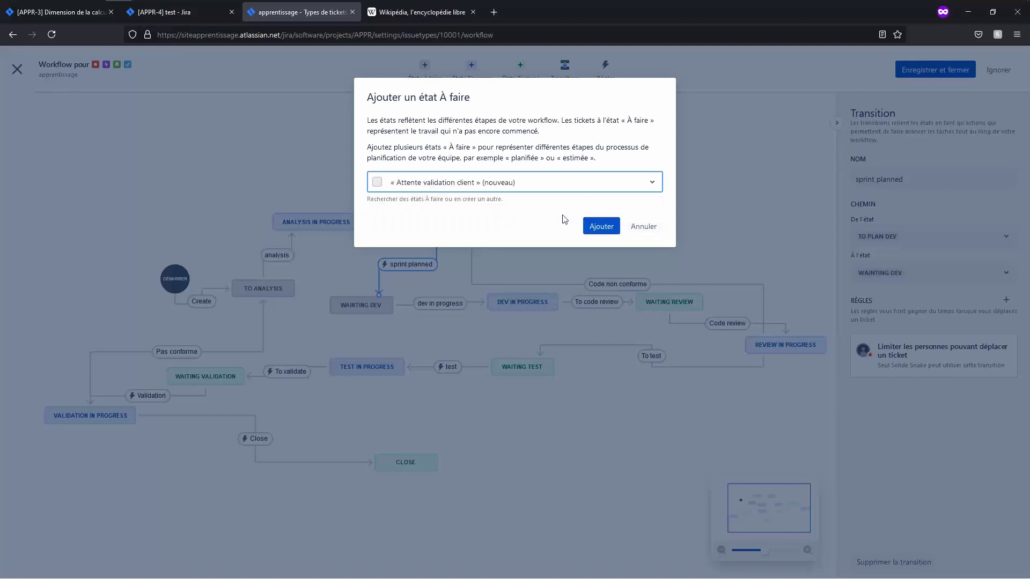
click(592, 228)
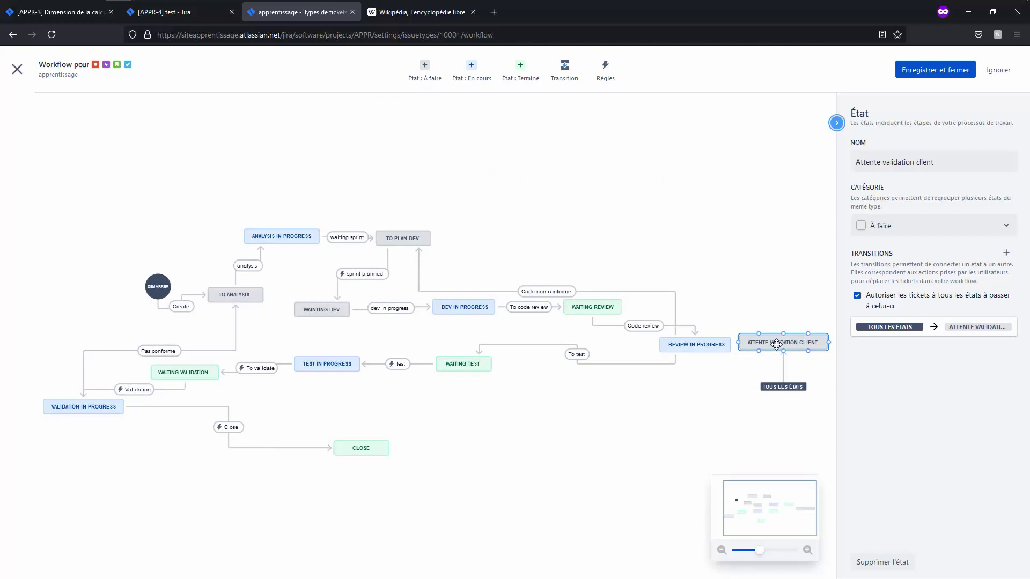
Place the Attente validation client state below Close and delete its incoming "Tous les états" transition
drag(777, 342, 276, 485)
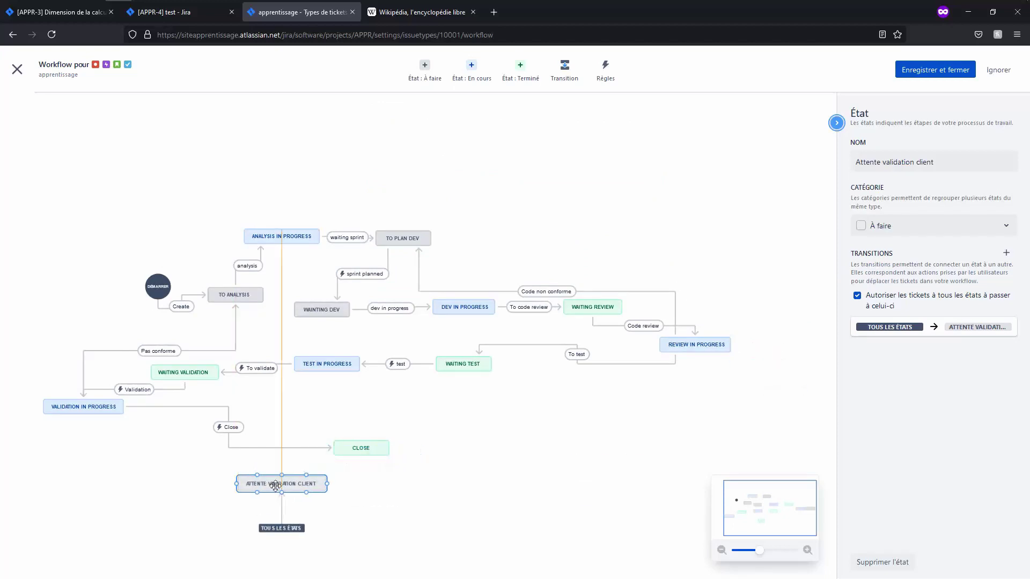
click(285, 533)
key(Delete)
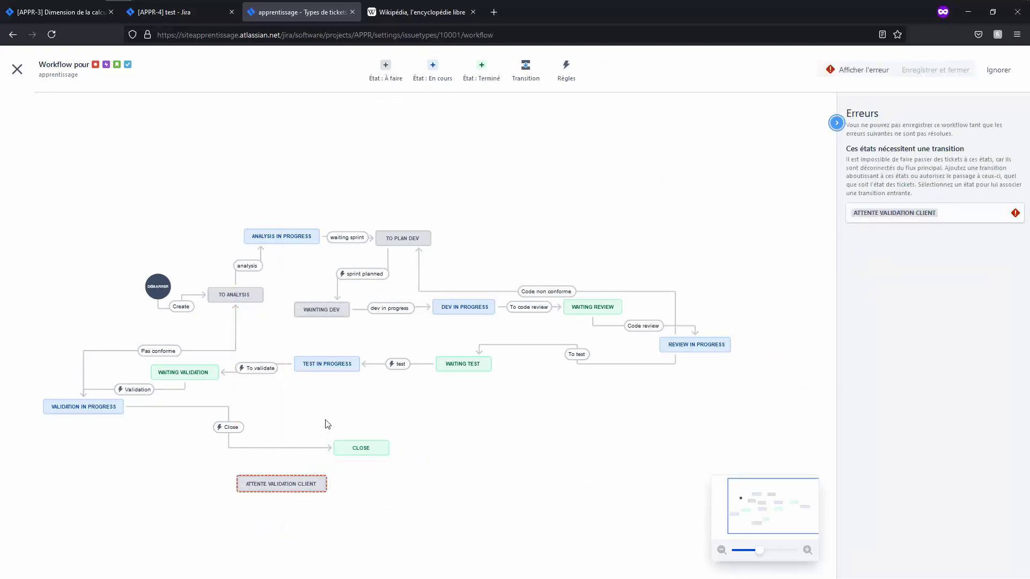
Create a transition named "Attente validation client" from Validation in progress to Attente validation client
click(525, 77)
click(461, 192)
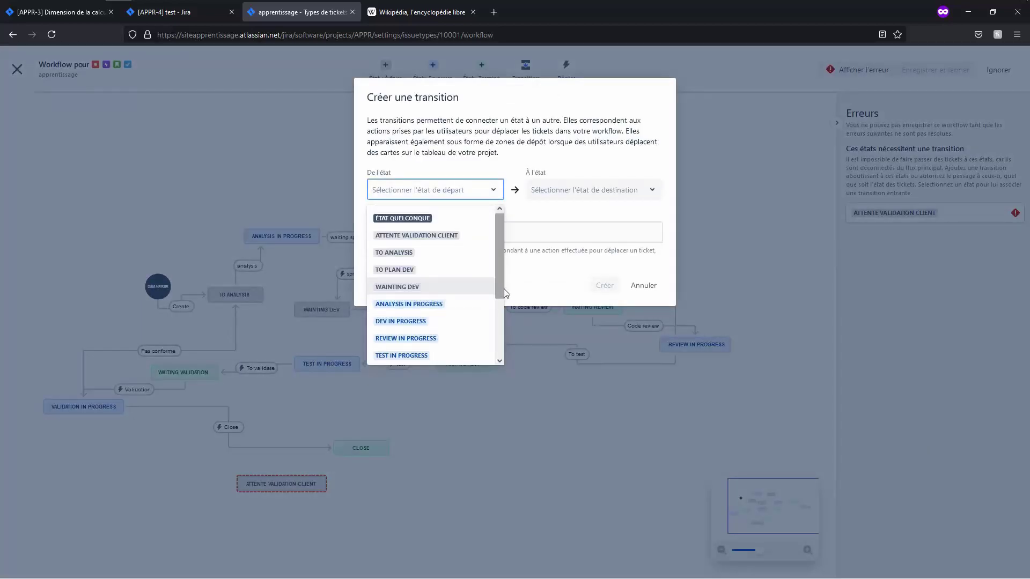
drag(502, 289, 500, 366)
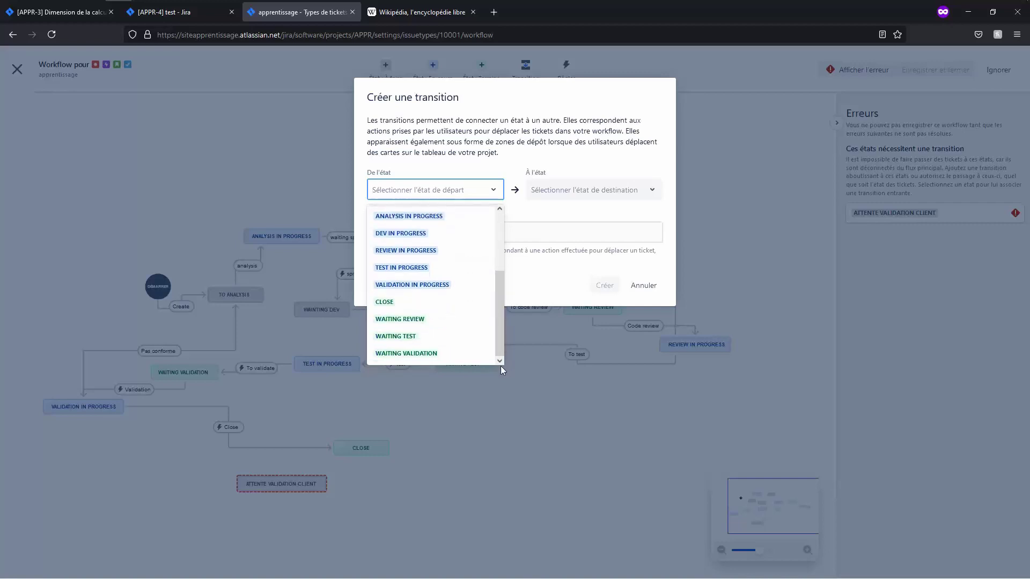
click(429, 284)
click(560, 200)
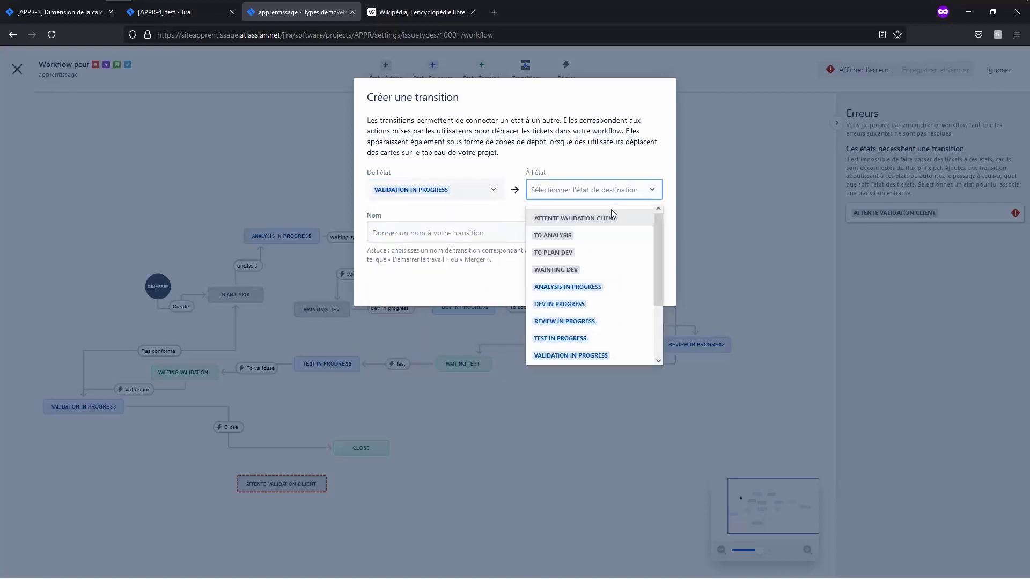
click(624, 217)
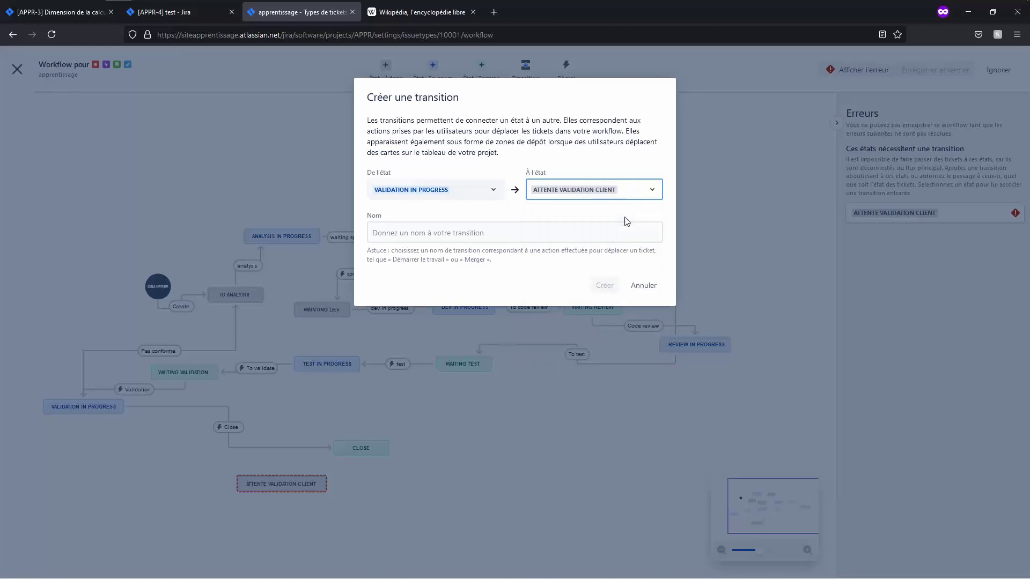
click(584, 234)
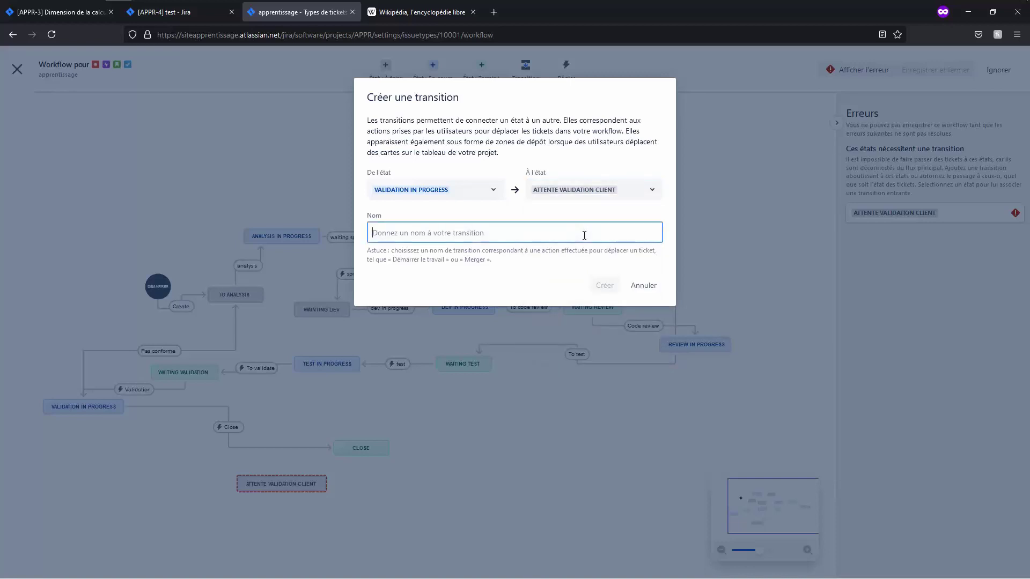
text(Attente )
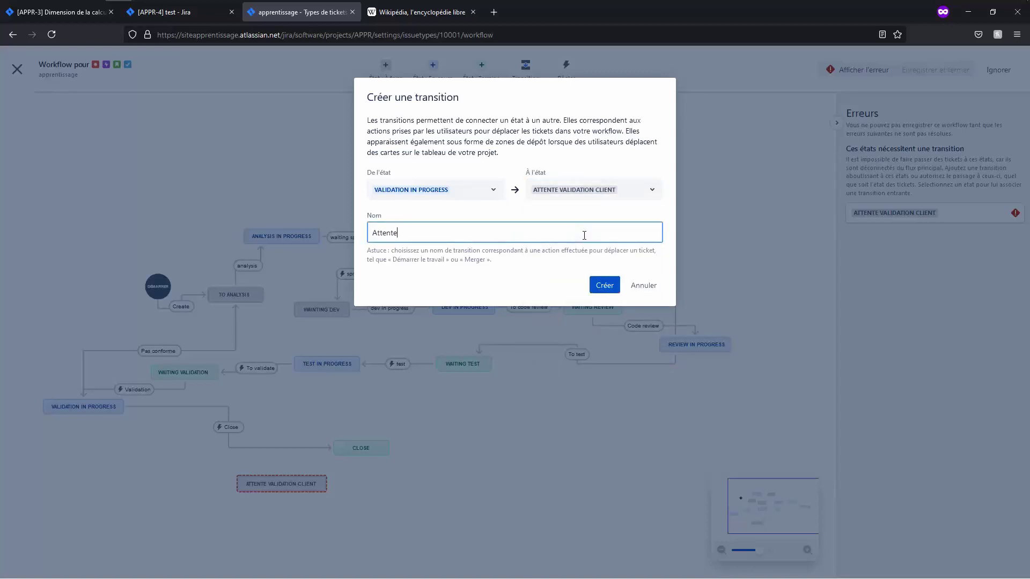
text(validation client)
click(600, 285)
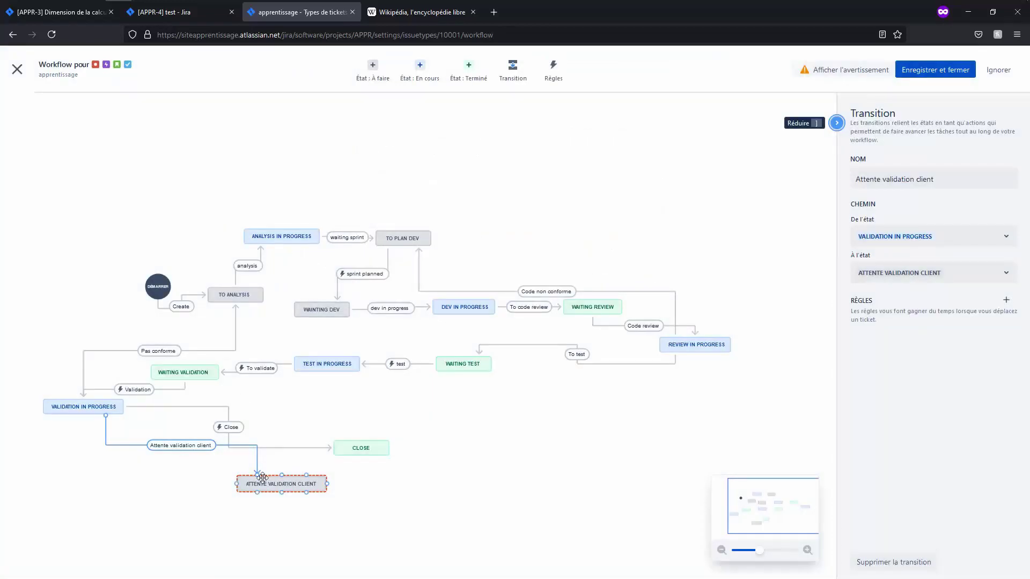
Move the Attente validation client state slightly lower and delete the "Close" transition between Validation in progress and Close
drag(263, 478, 259, 509)
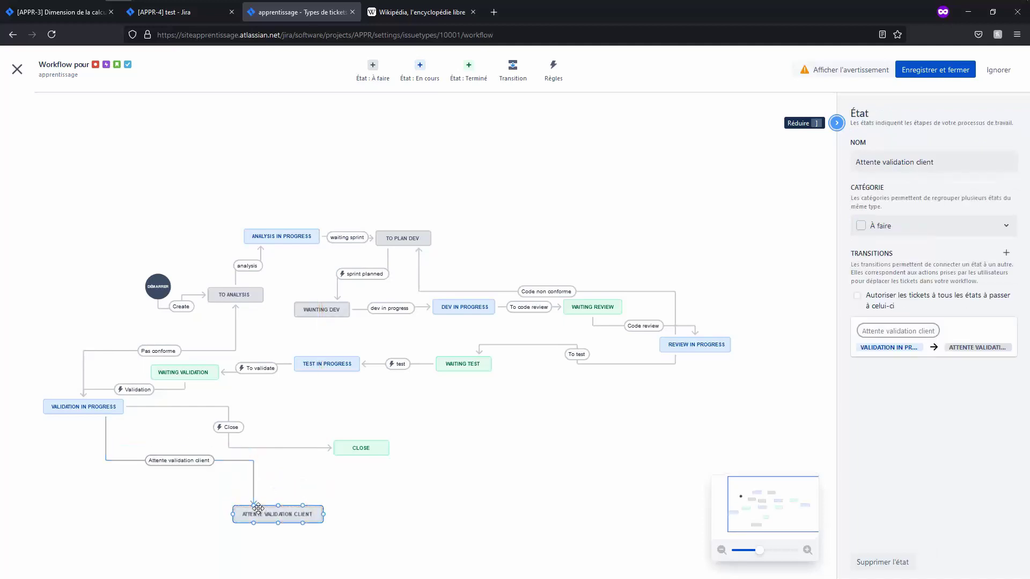
click(245, 449)
key(Delete)
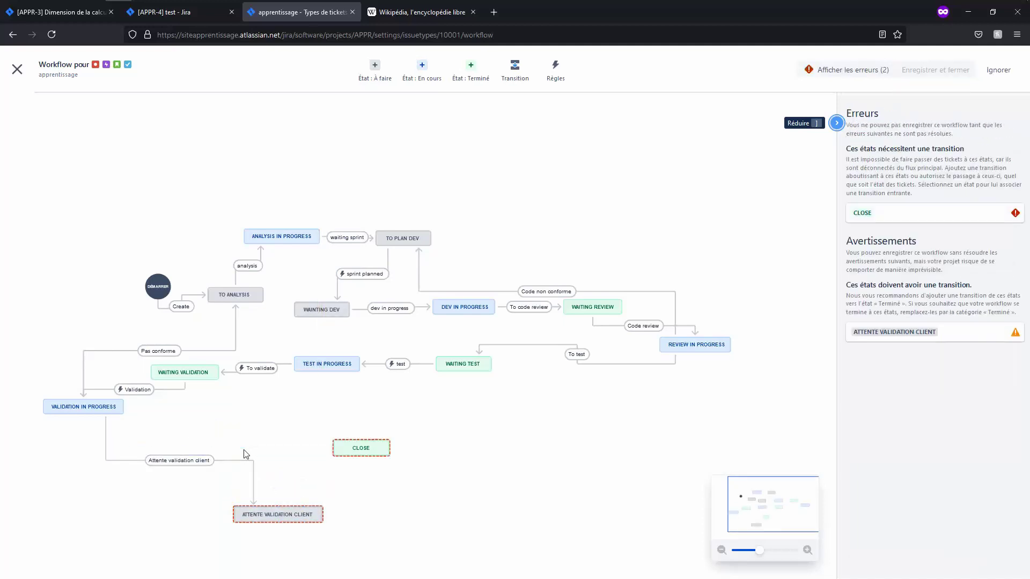
click(509, 69)
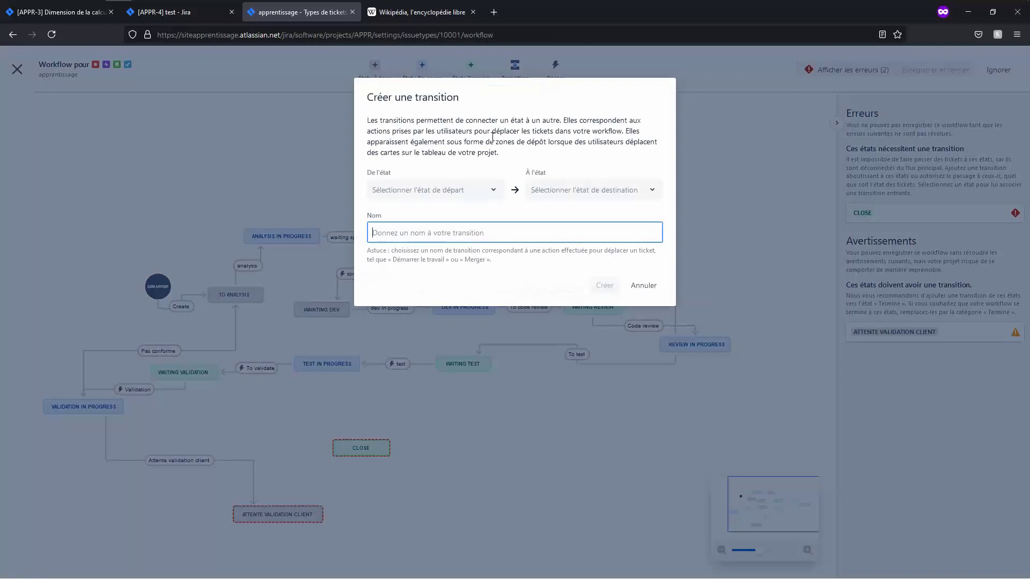
click(464, 199)
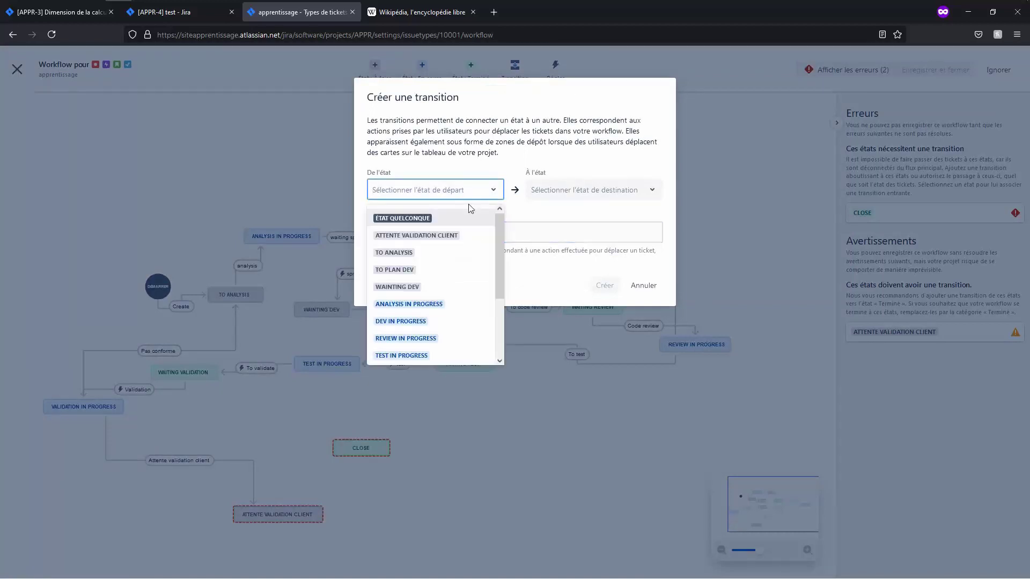
click(474, 243)
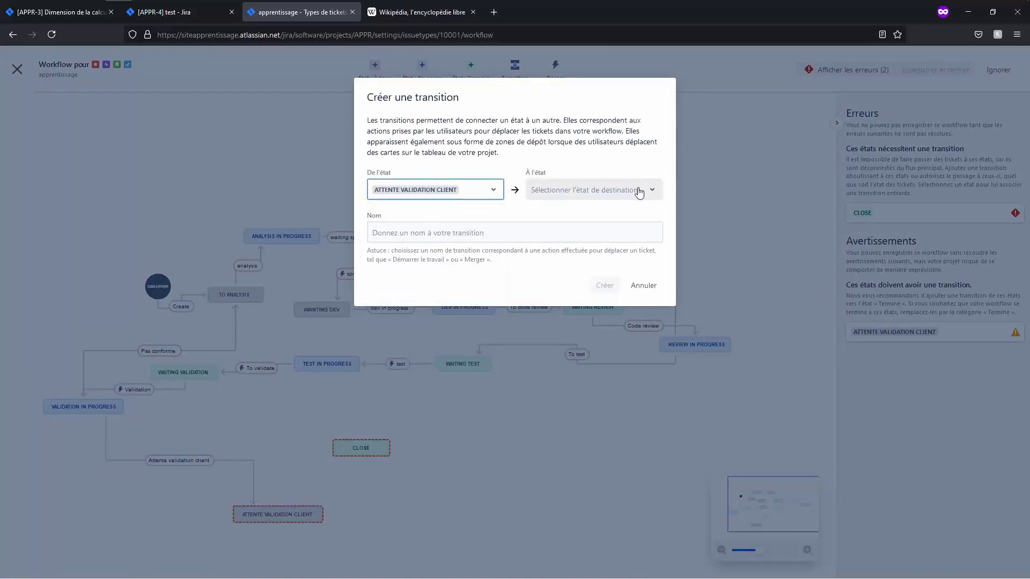
click(639, 192)
click(637, 191)
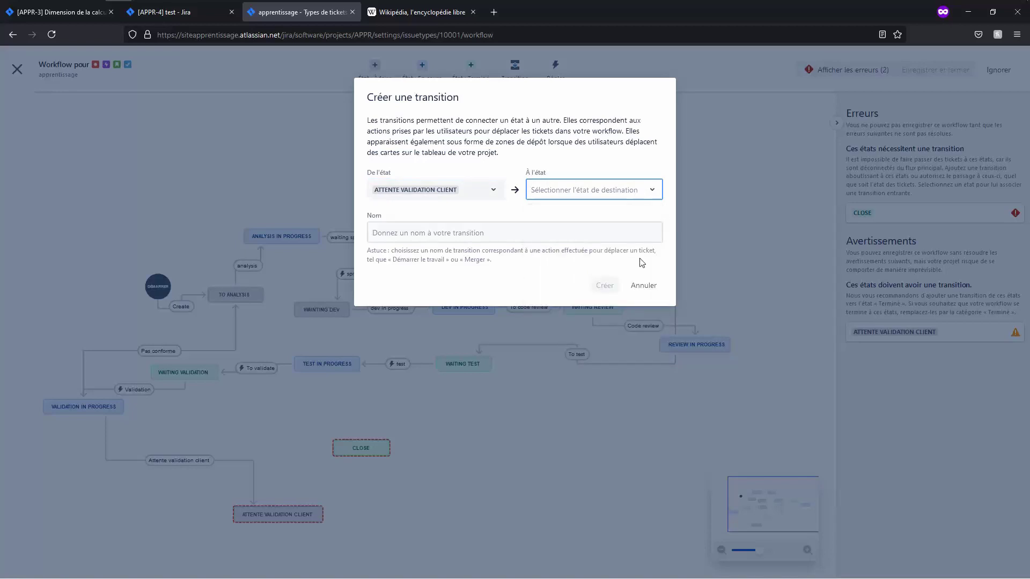
click(645, 290)
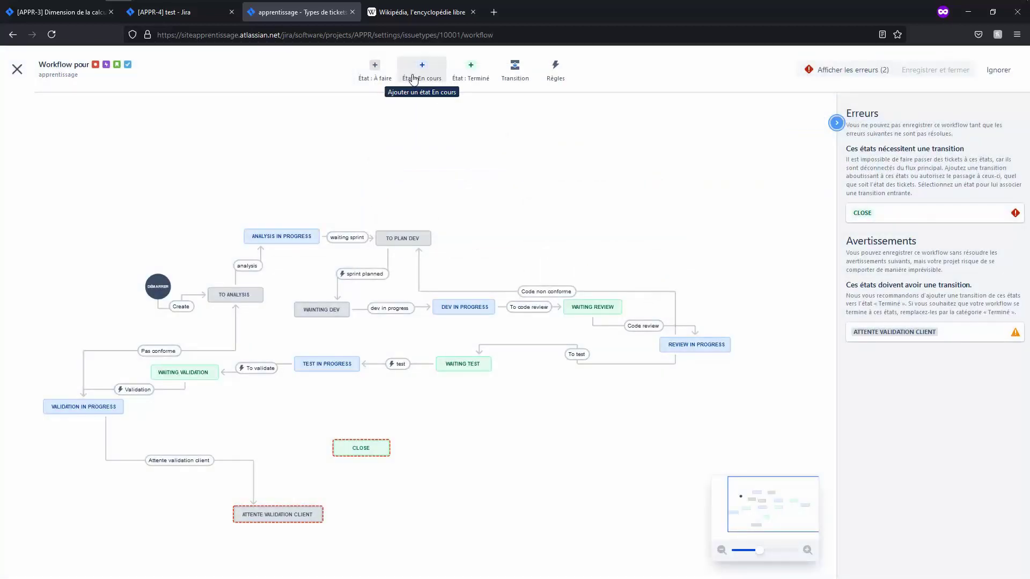
click(412, 79)
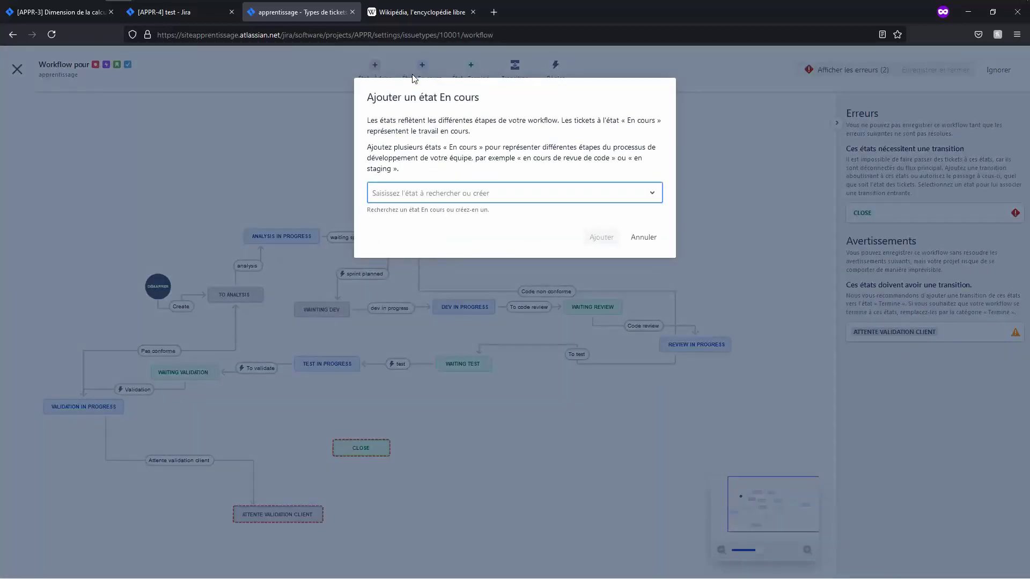
text(Valdiation client)
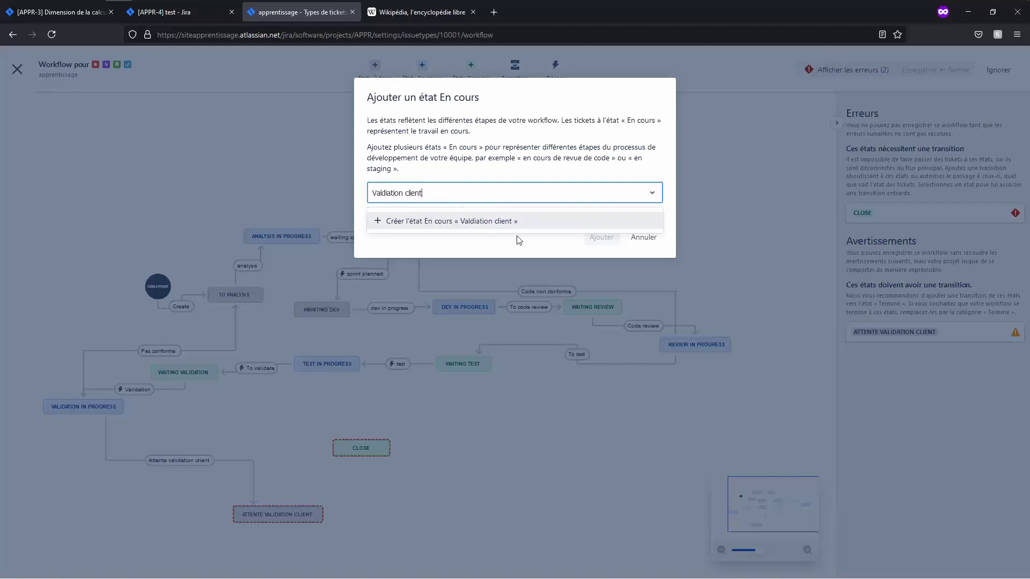
click(508, 223)
click(642, 240)
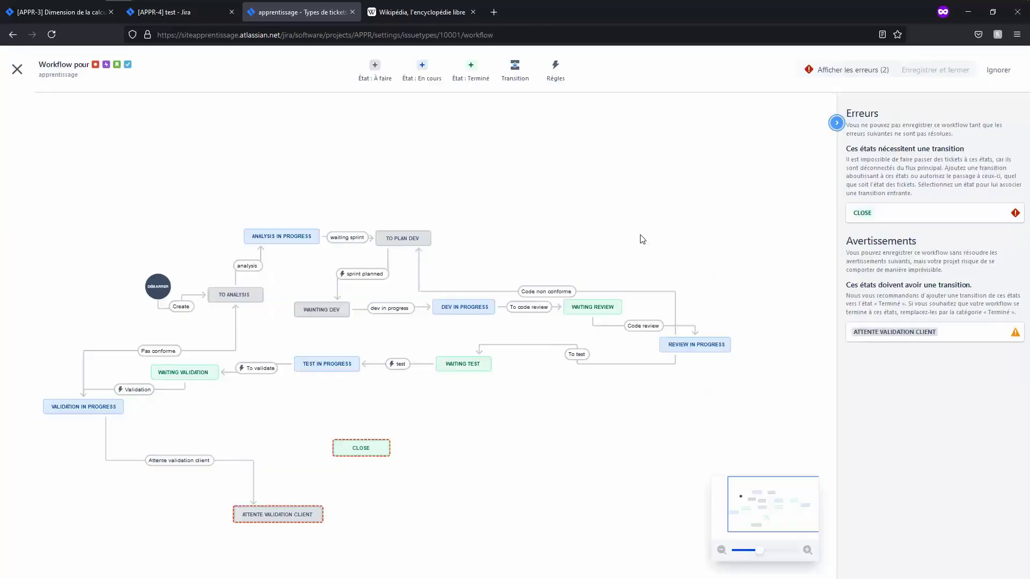
Create a transition named "Client valide la solution" from Attente validation client to Close
click(516, 74)
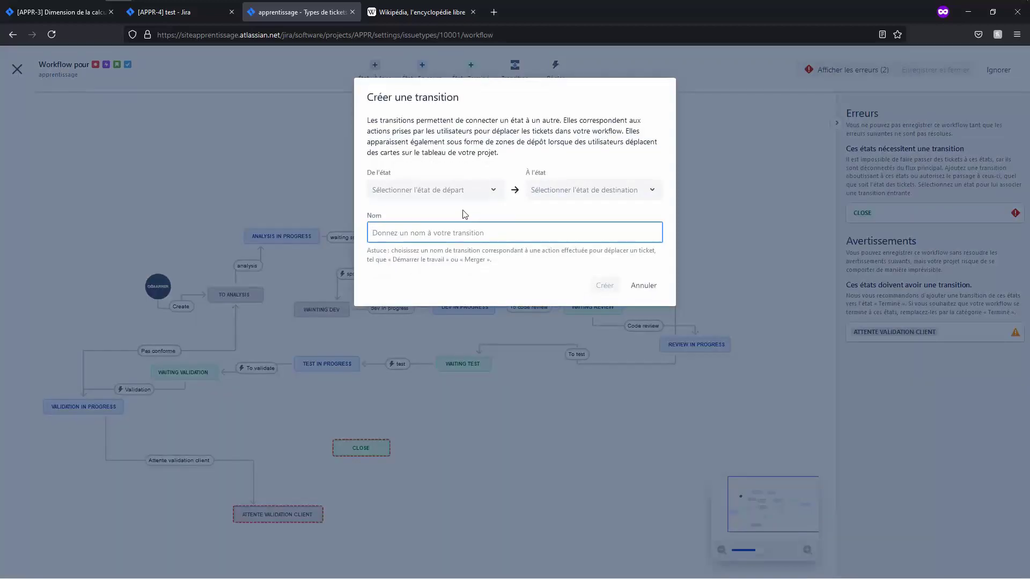
click(449, 200)
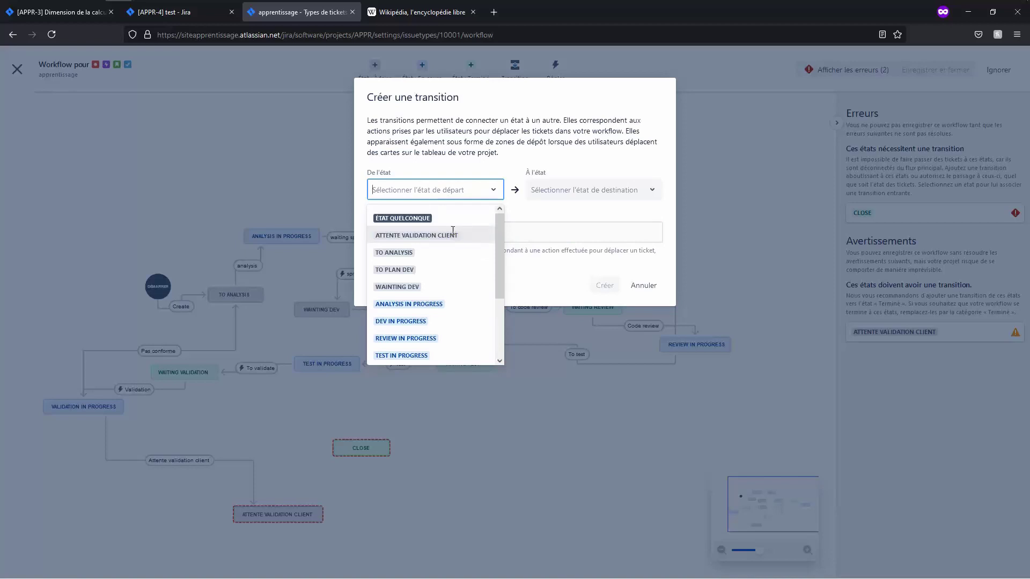
click(451, 234)
click(561, 194)
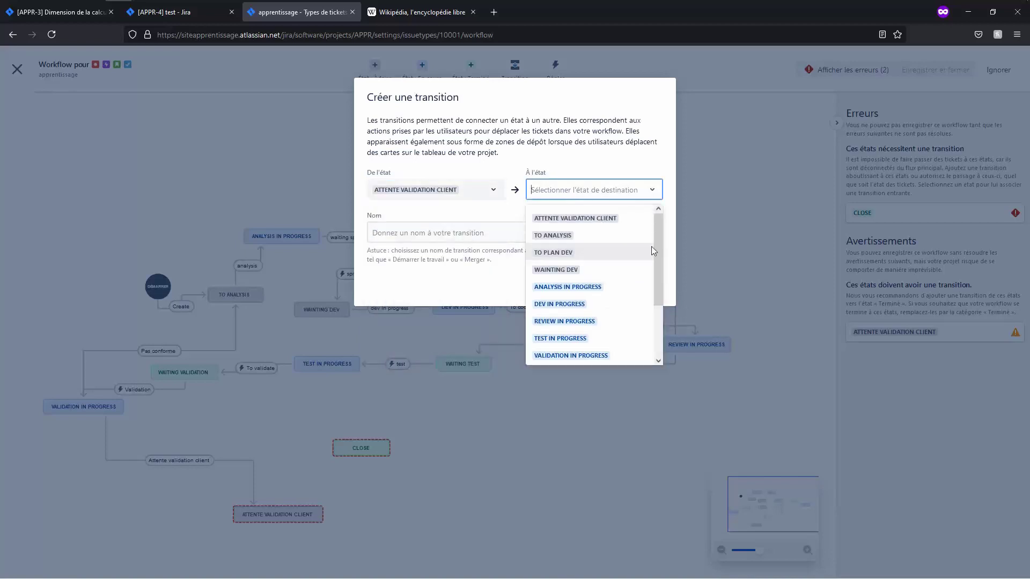
drag(658, 248, 655, 346)
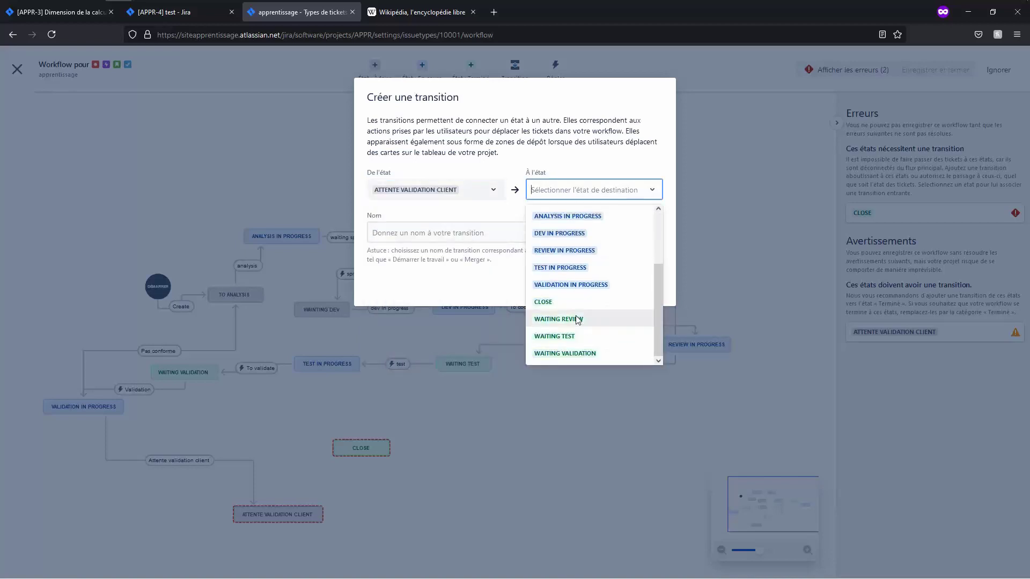
click(552, 301)
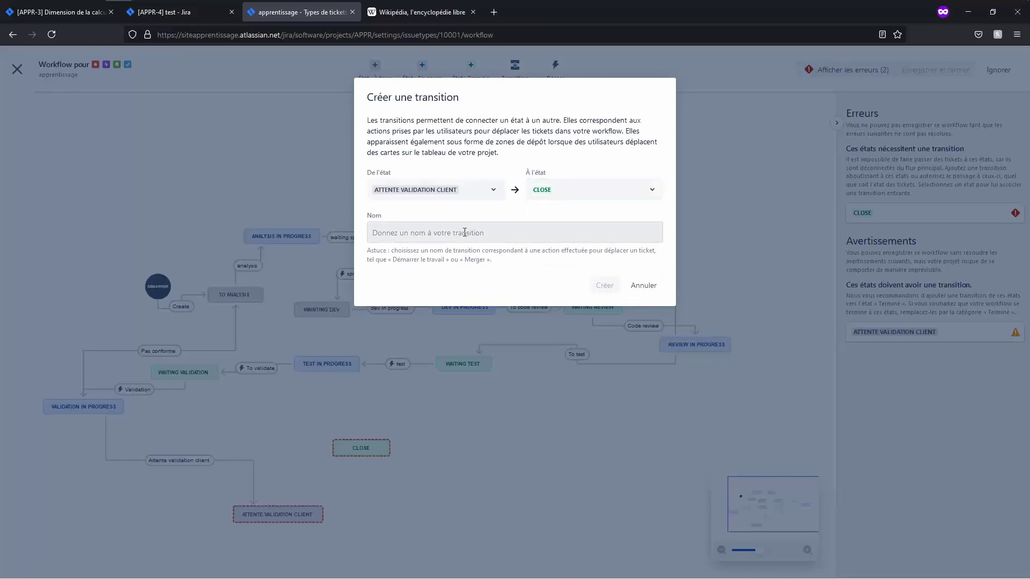
click(465, 231)
text(Client v)
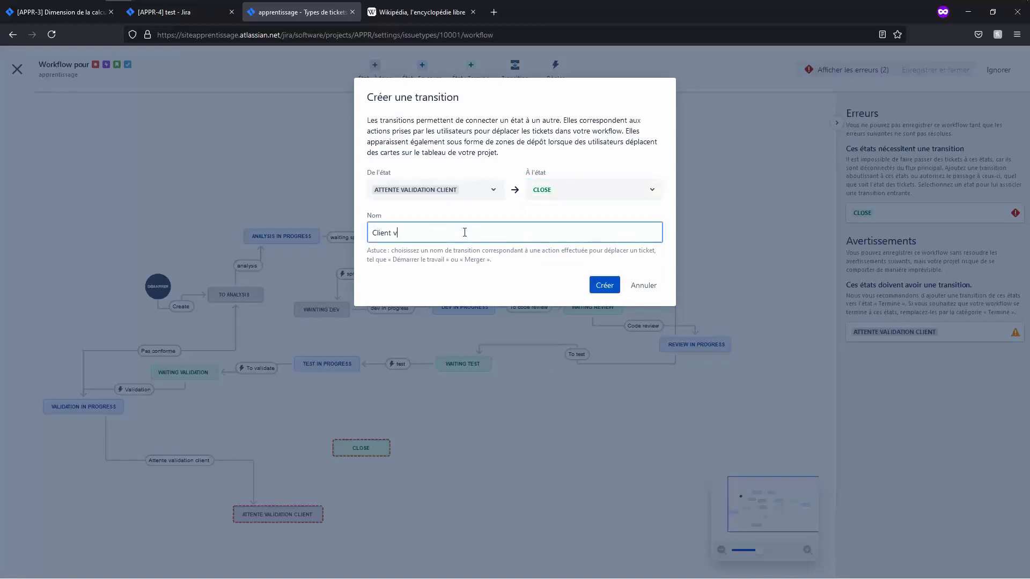
text(alide la solution)
click(604, 285)
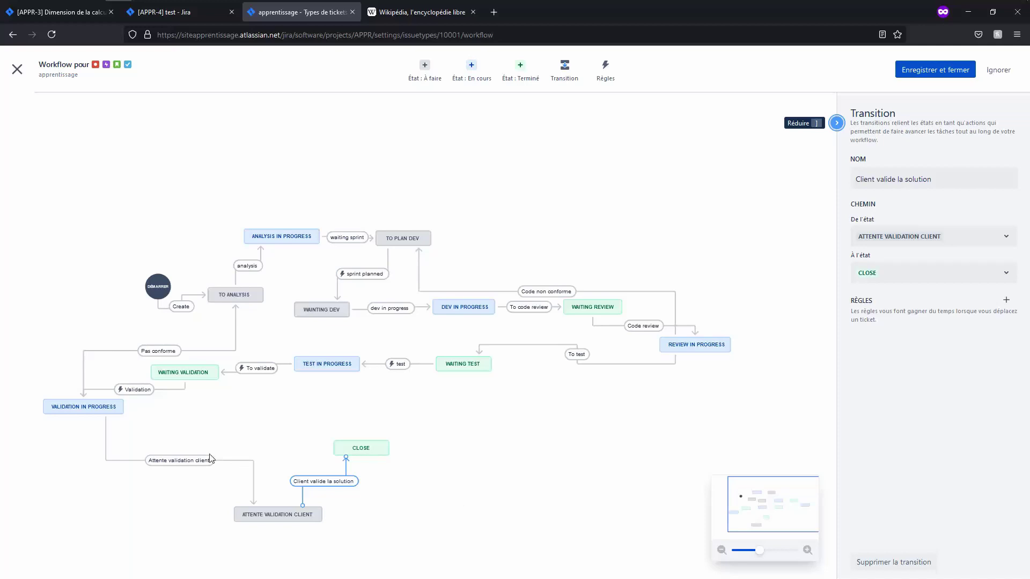
Create a transition named "ticket valider par validation team" from Validation in progress to Close
click(558, 75)
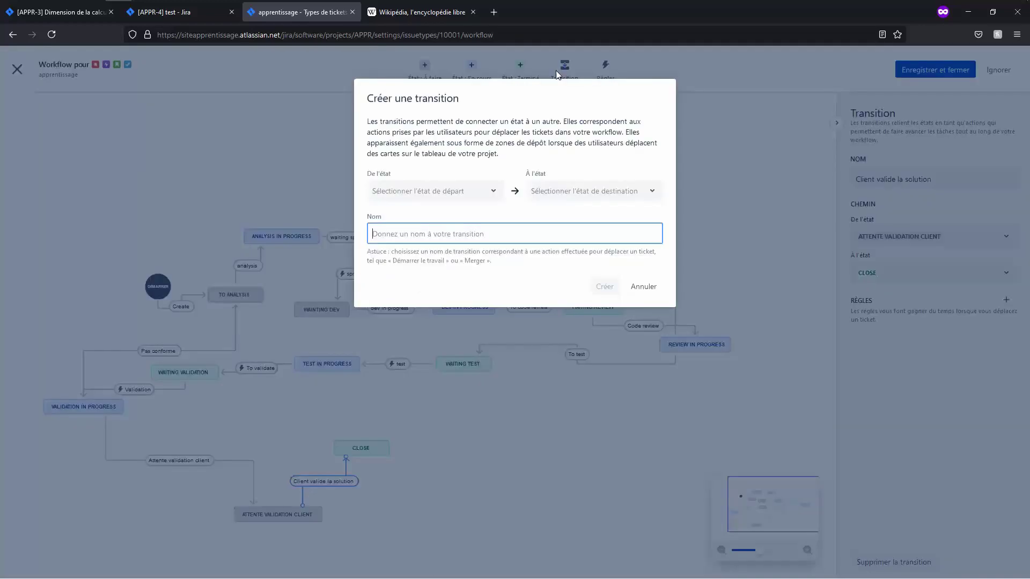
click(477, 191)
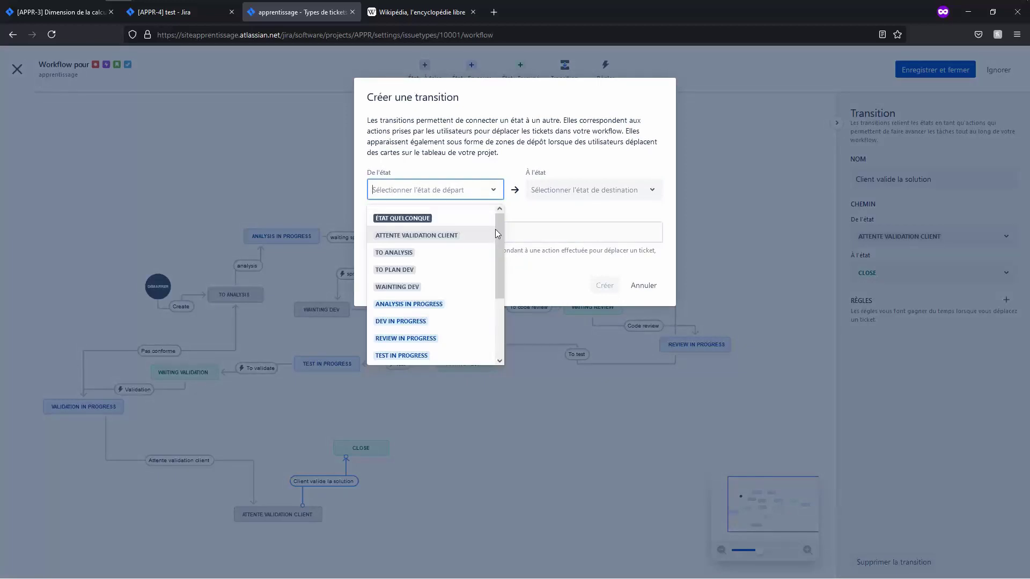
drag(501, 232, 508, 330)
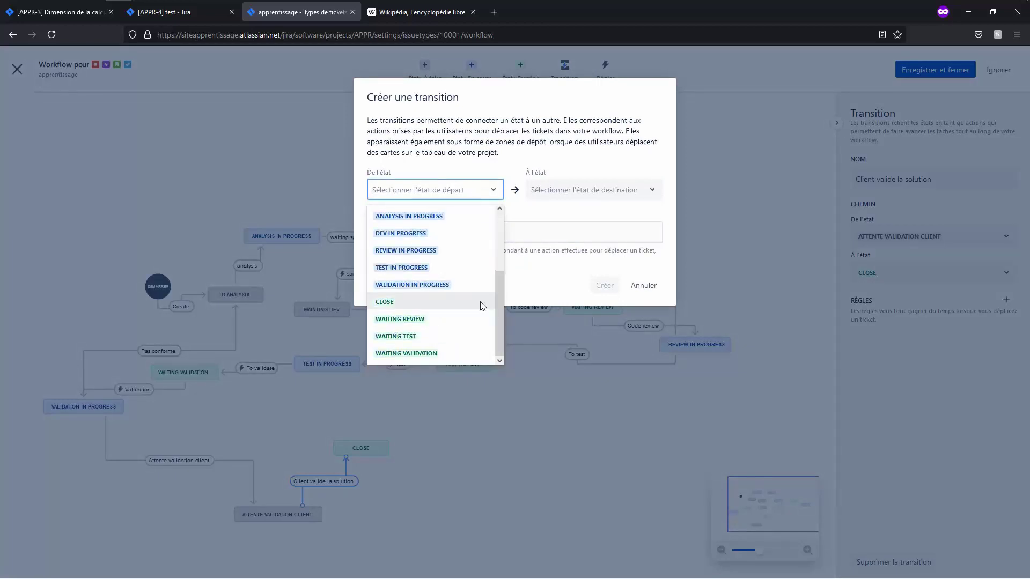
click(455, 286)
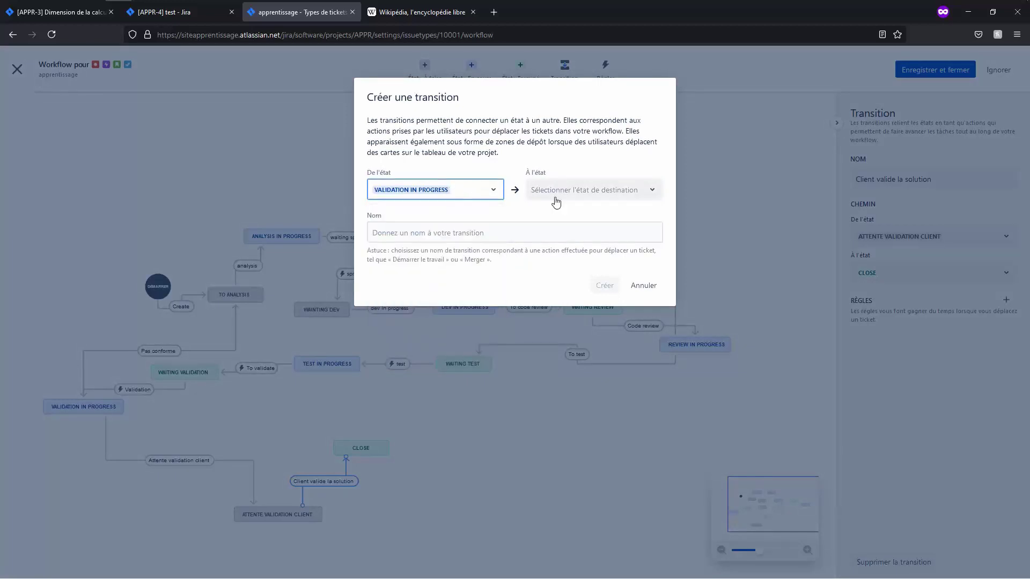
click(555, 201)
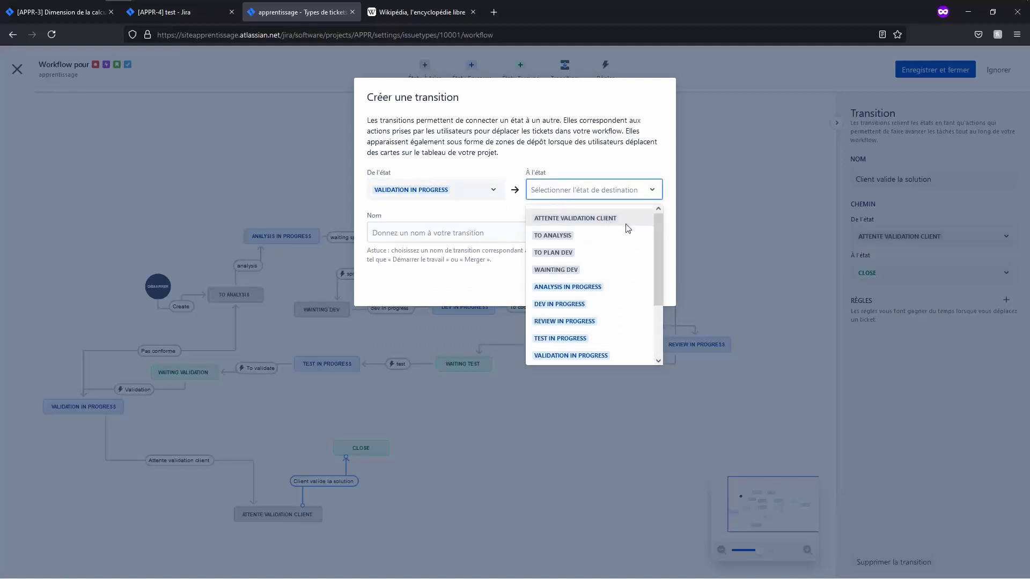
text(clo)
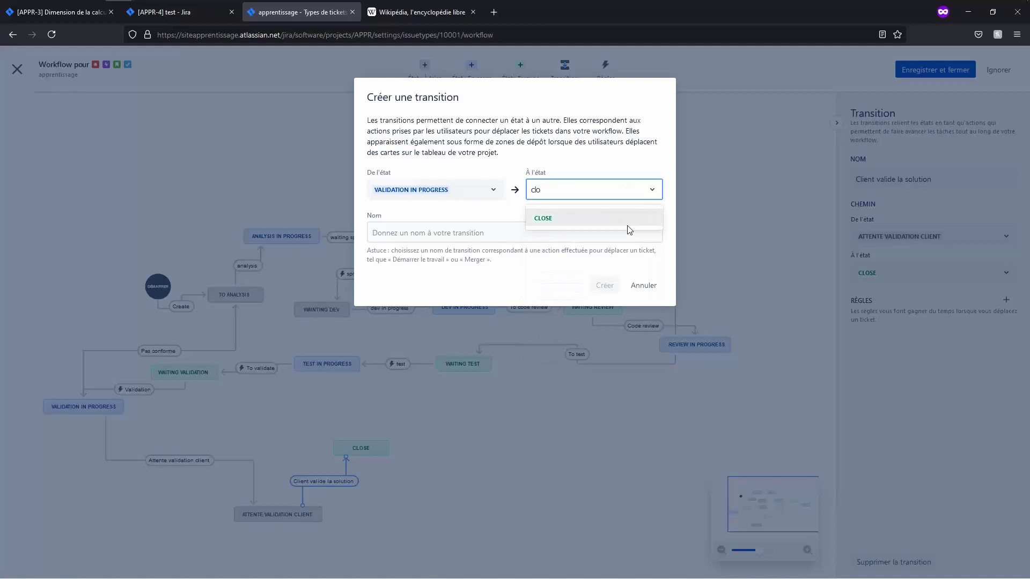
click(589, 221)
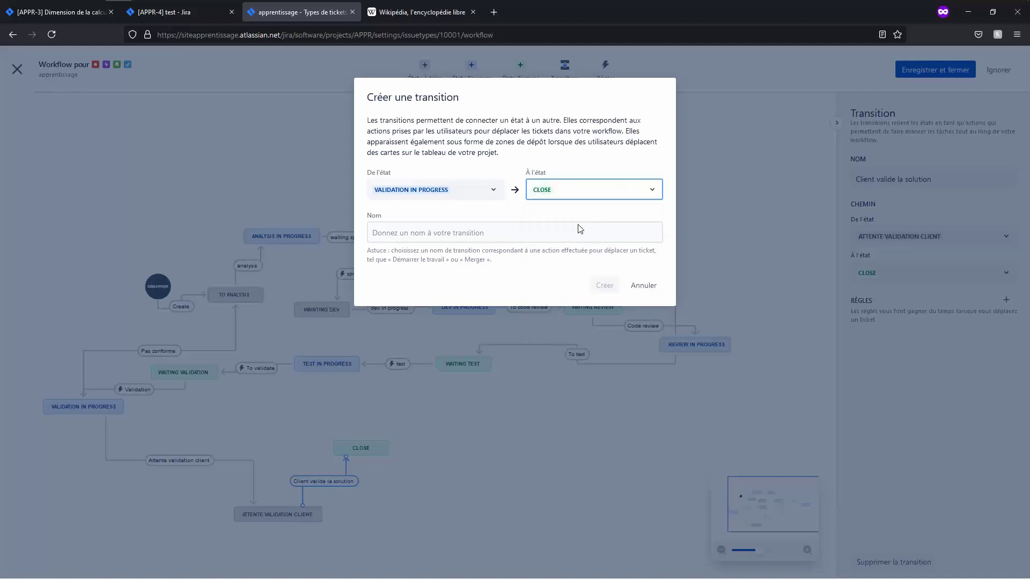
click(509, 234)
text(ticket v)
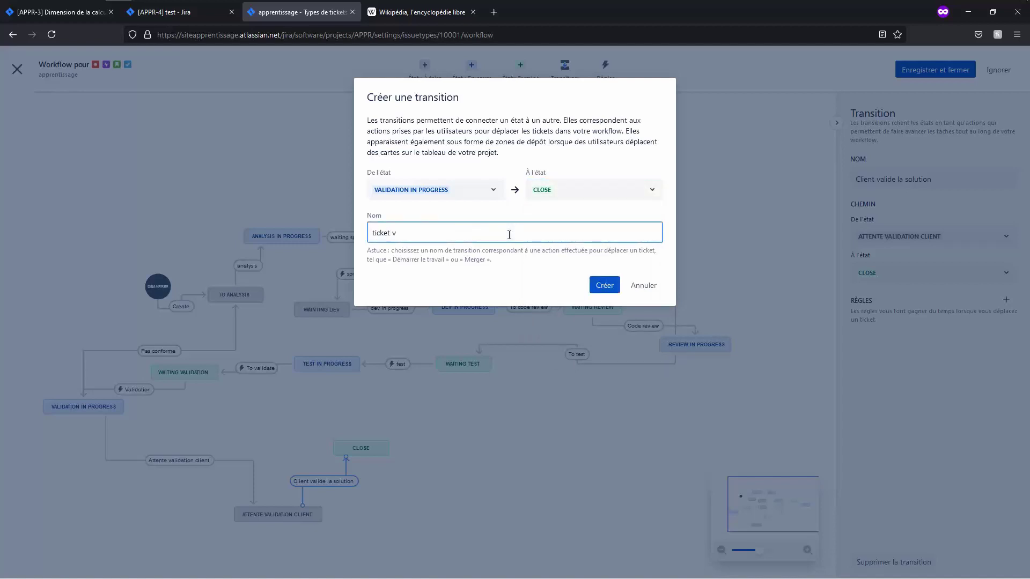
text(alider par validation team)
click(596, 285)
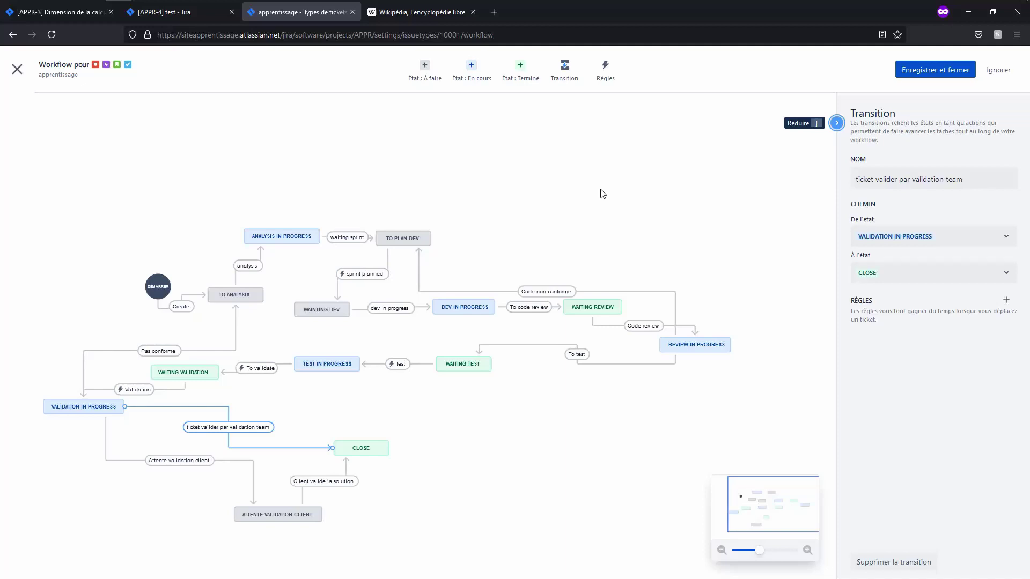
Create a transition named "Solution refuser" from Attente validation client to To analysis, and save the workflow for Bug, Epic, Story and Task tickets
click(559, 72)
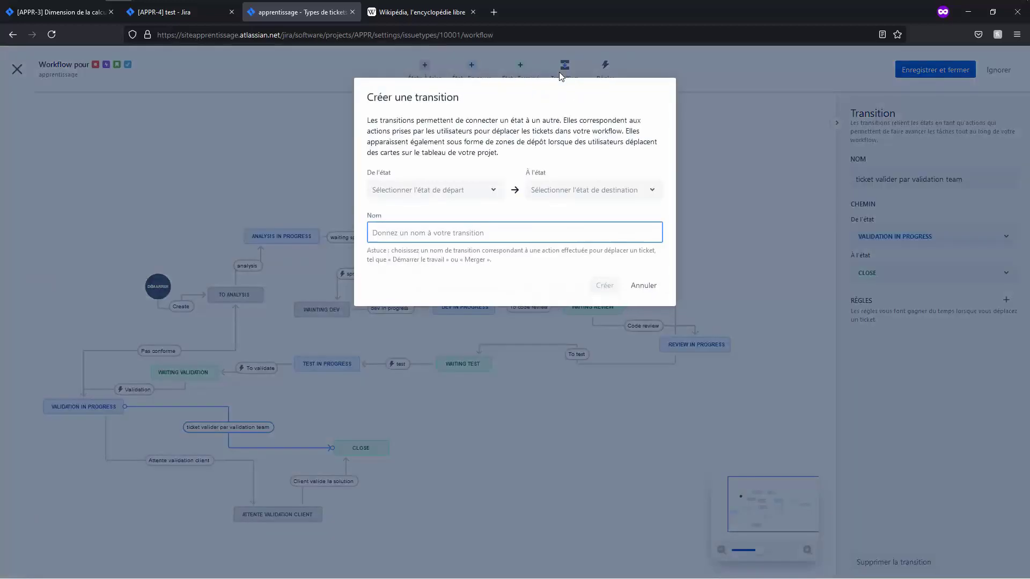
click(471, 196)
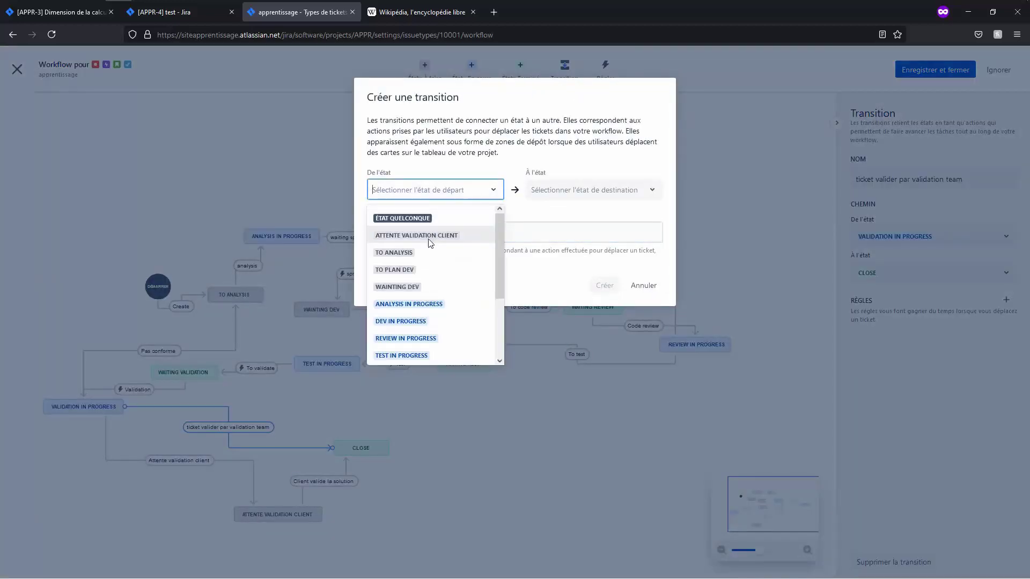
click(456, 236)
click(562, 195)
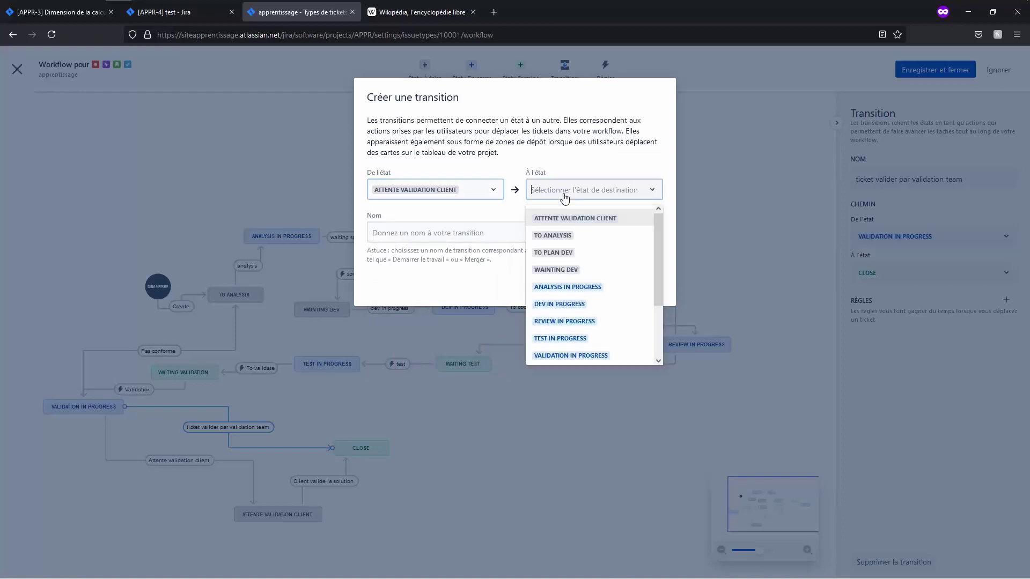
click(562, 234)
click(538, 236)
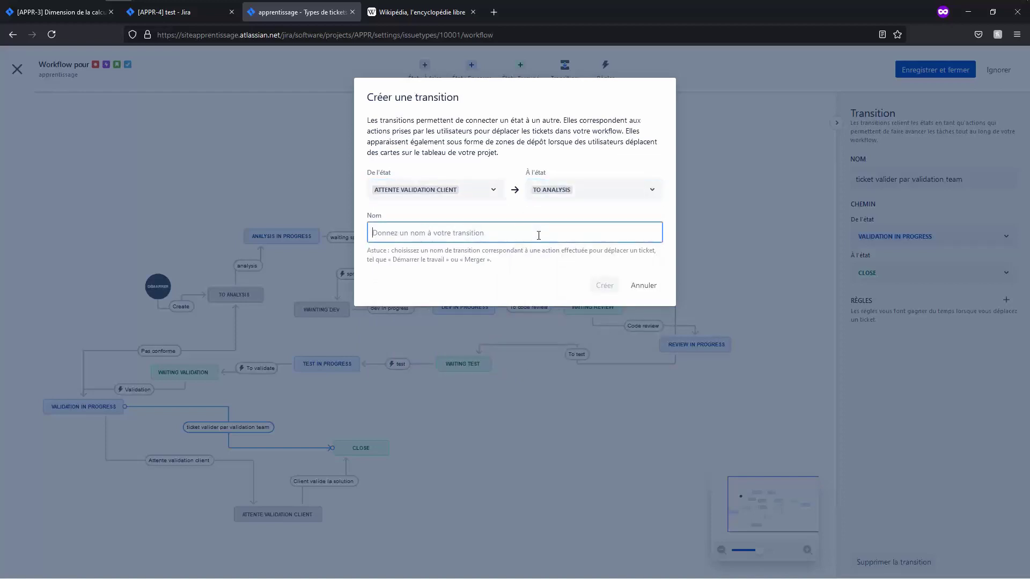
text(Val)
key(BackSpace)
key(BackSpace)
text(Solution rev)
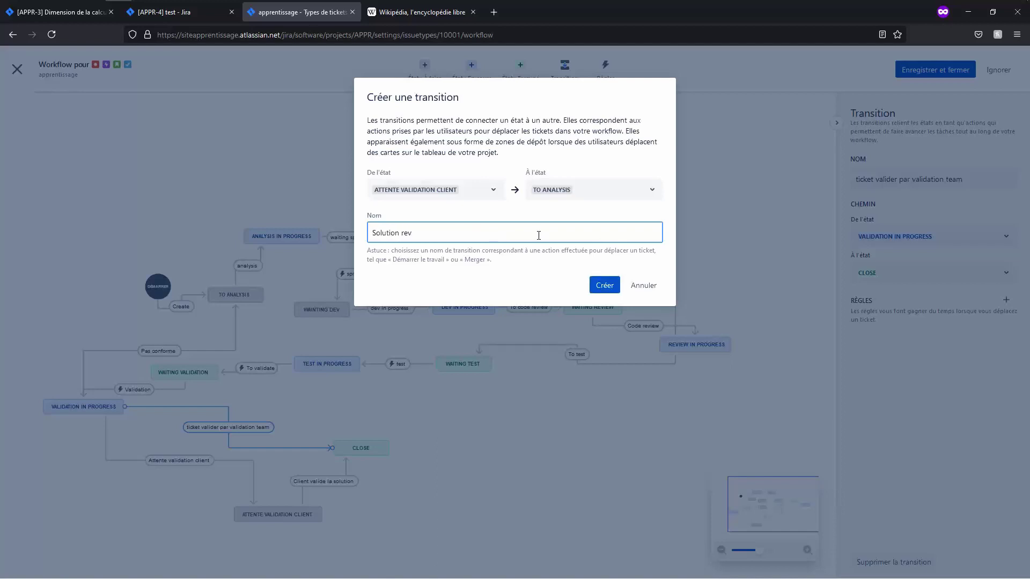
key(BackSpace)
text(fuser)
click(603, 284)
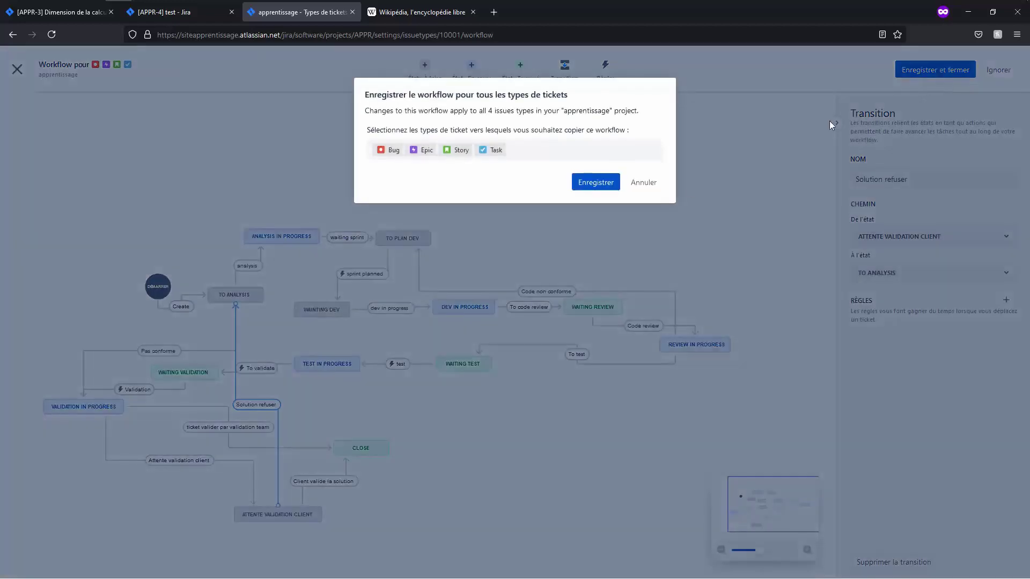
click(590, 188)
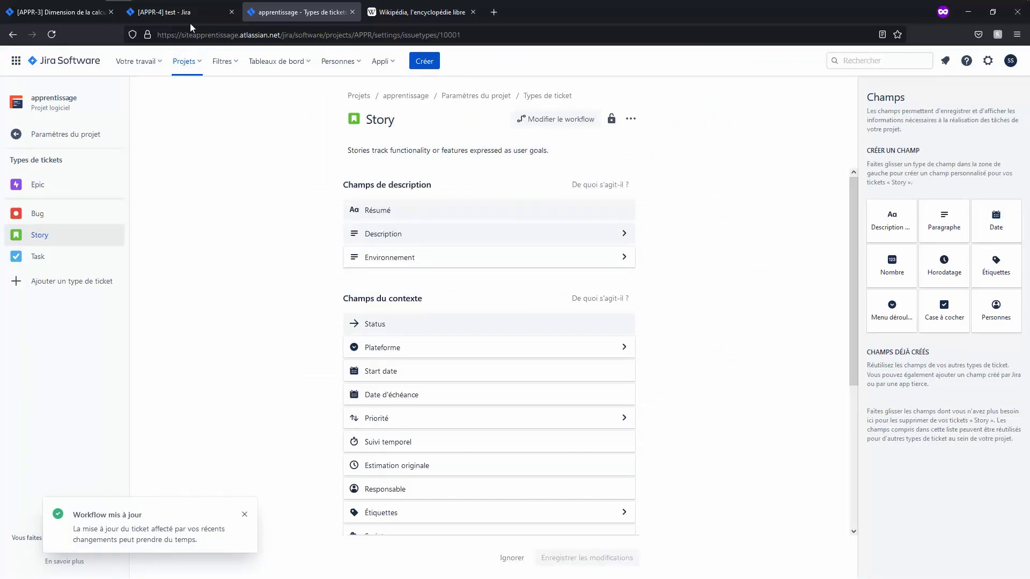
Advance ticket APPR-4 through the sprint planned and dev in progress transitions to the Dev in progress status
click(191, 22)
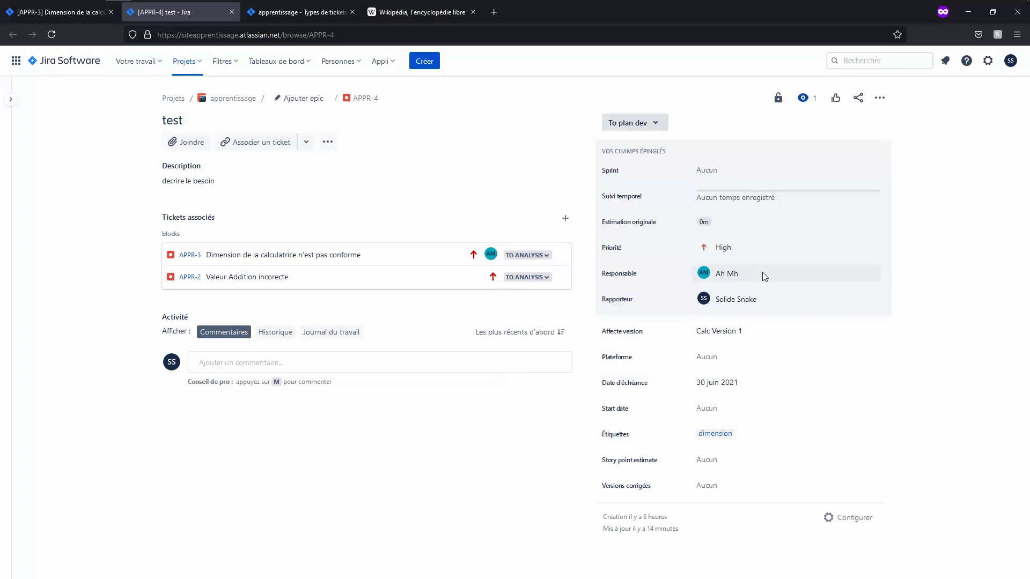
click(660, 128)
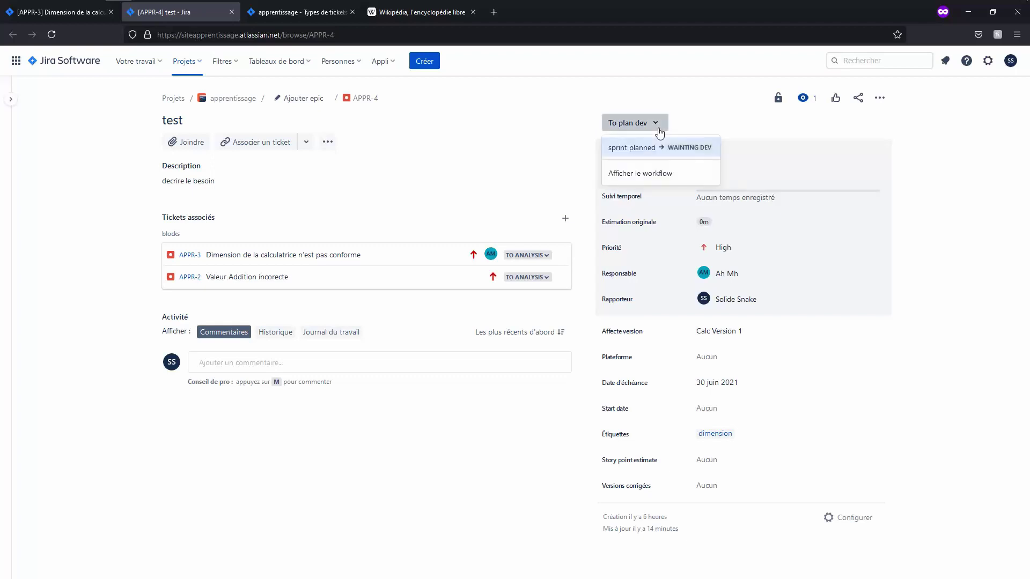
click(661, 152)
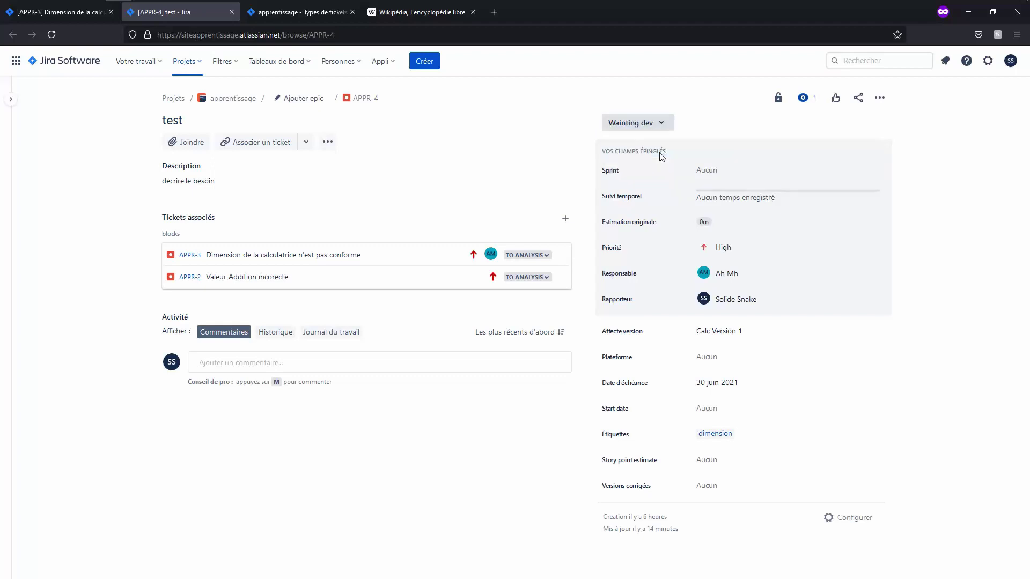
click(661, 128)
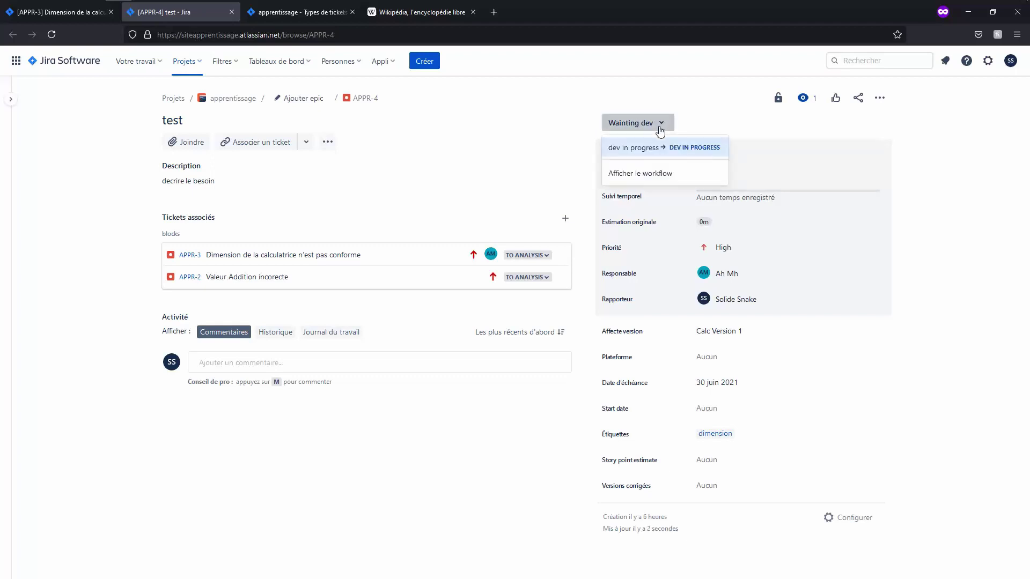
click(657, 148)
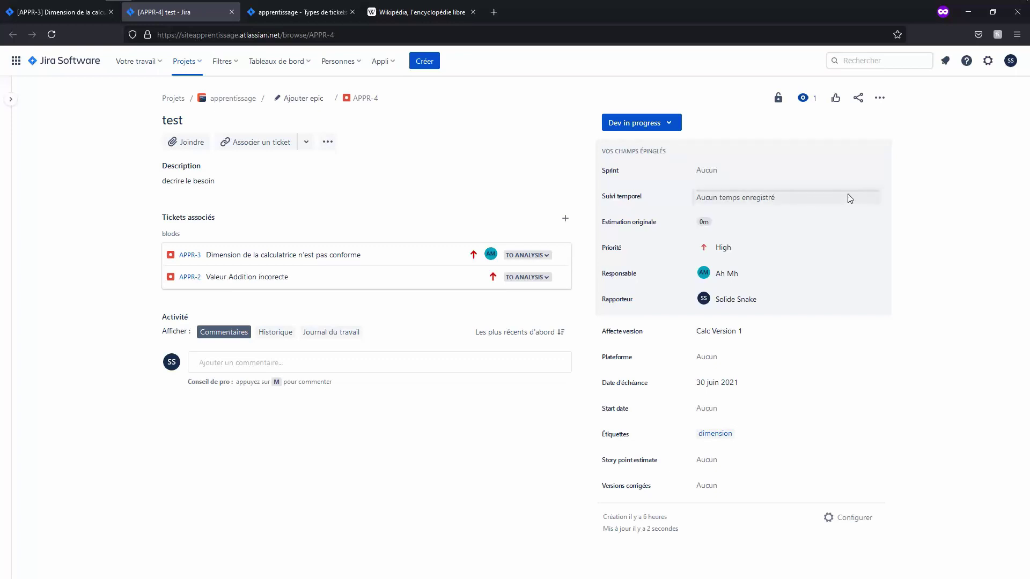
click(831, 192)
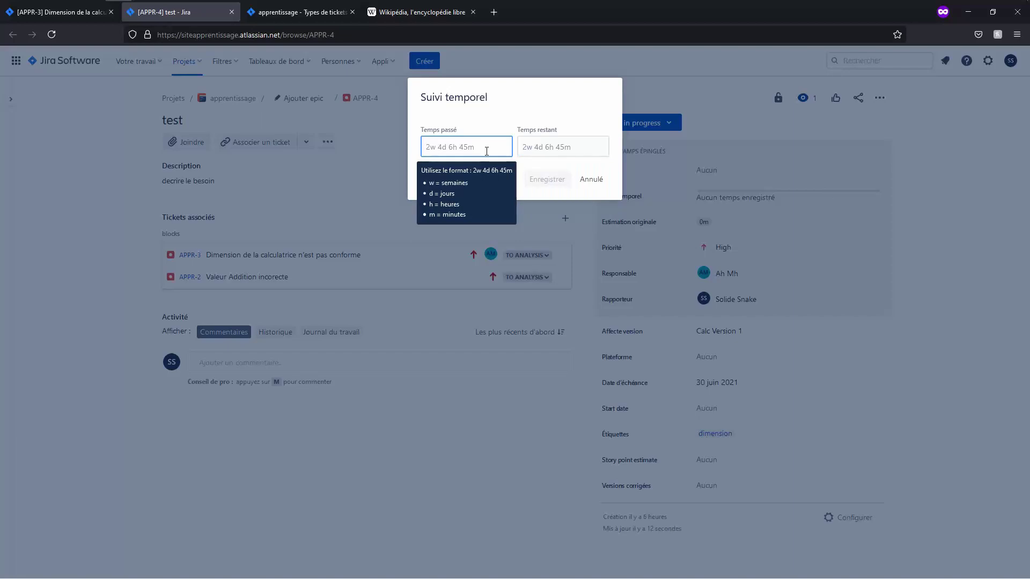
text(3h)
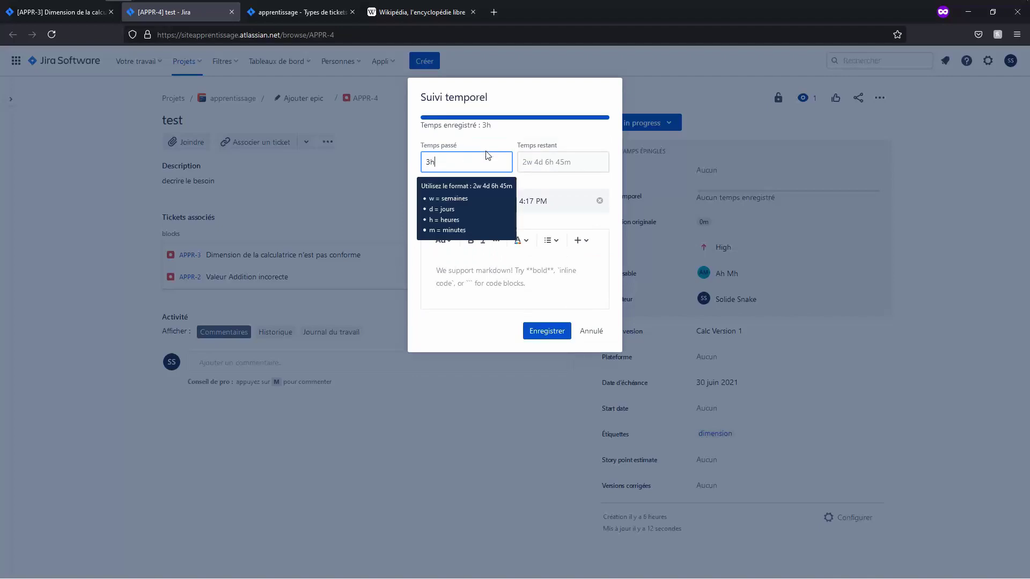
key(Escape)
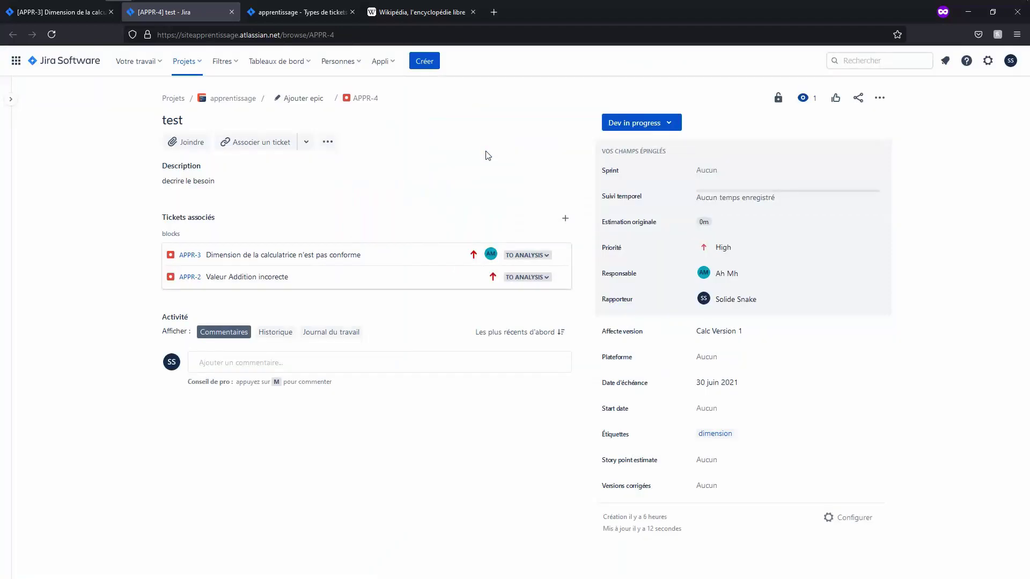
Log 3h of time spent on ticket APPR-4
click(744, 197)
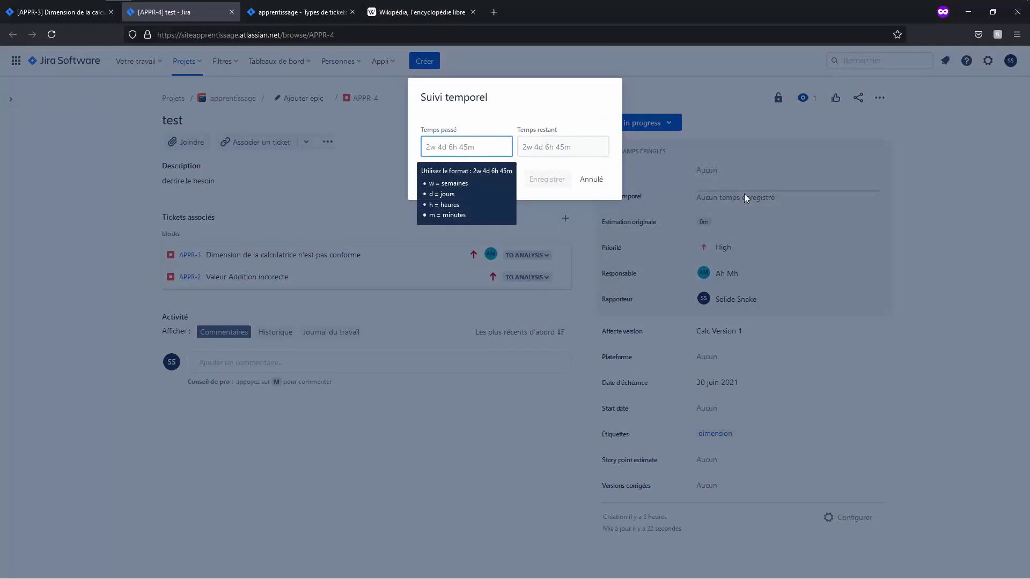
text(3h)
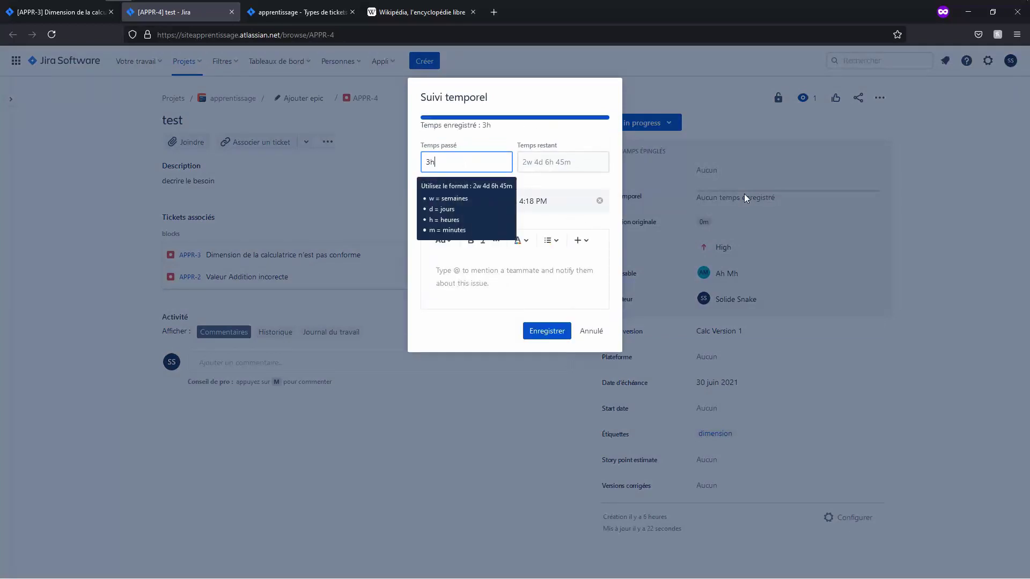
click(535, 338)
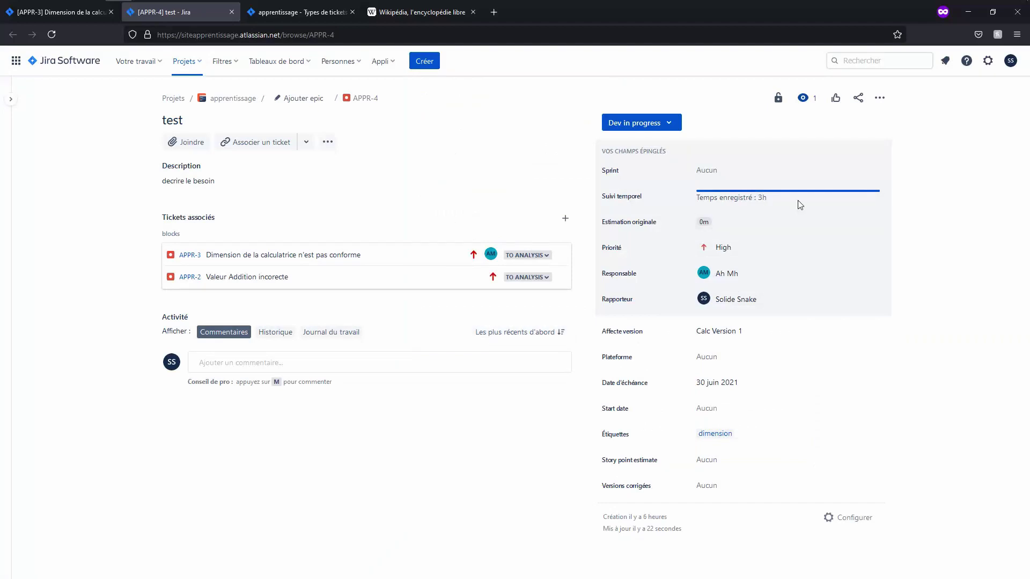
Log 1h of time spent on ticket APPR-4 with the task description "Modification du code d'affichage"
click(796, 198)
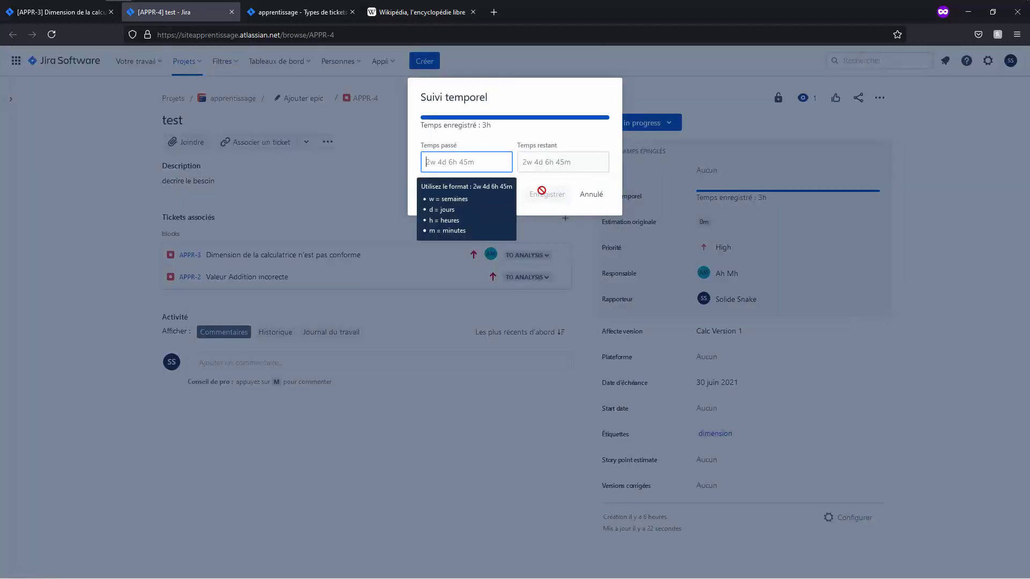
click(590, 194)
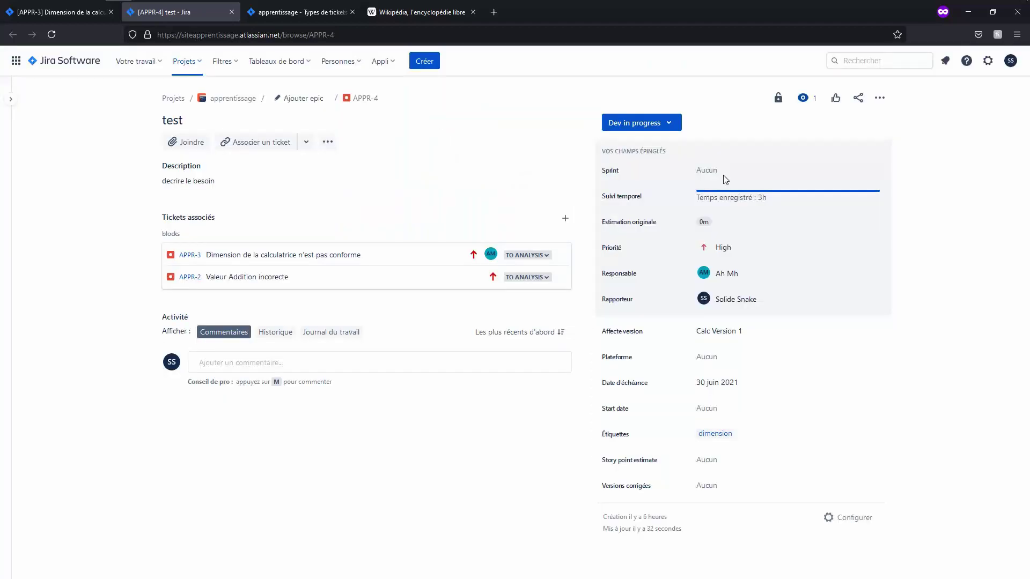
click(766, 195)
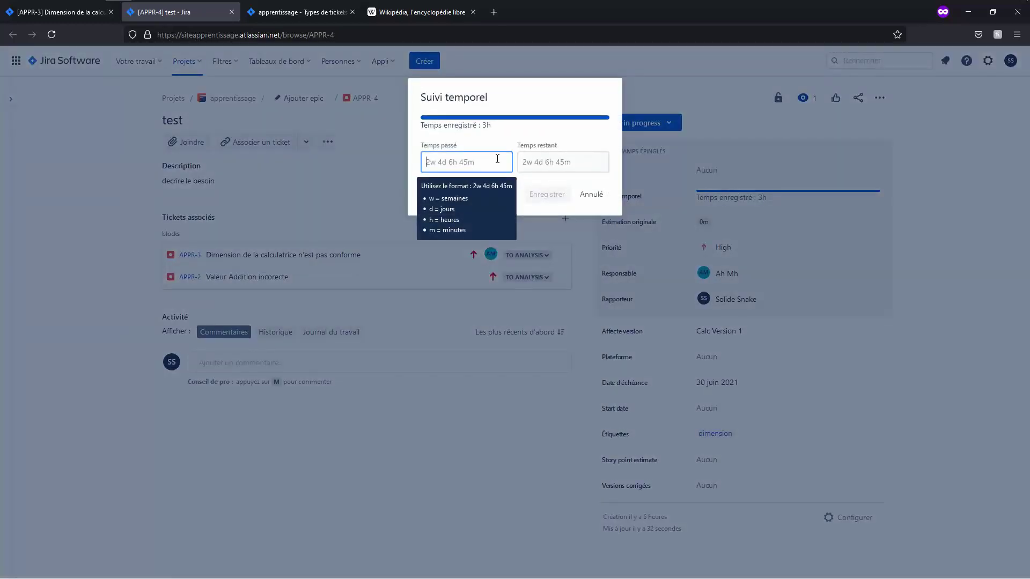
text(1h)
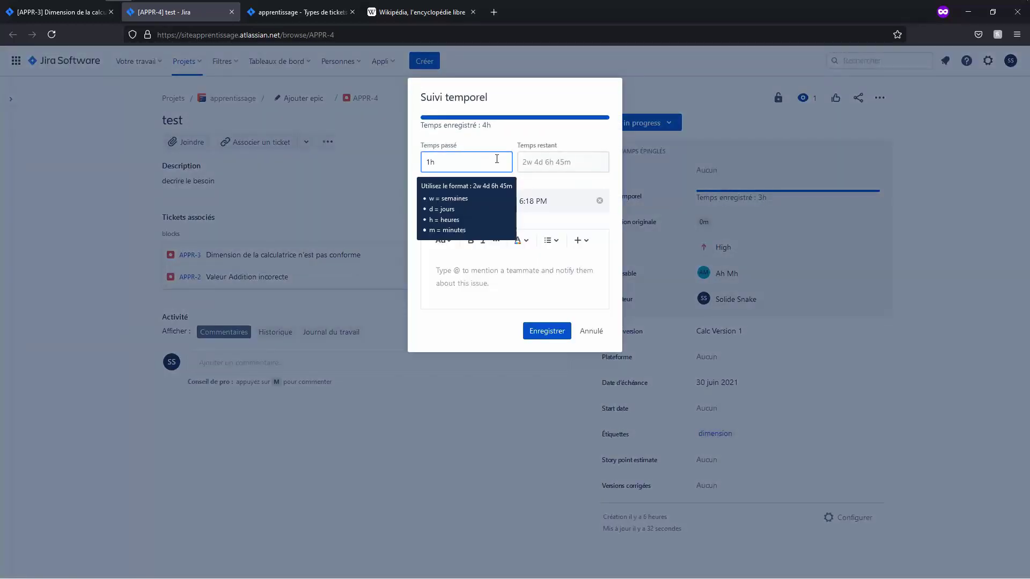
click(487, 263)
text(M)
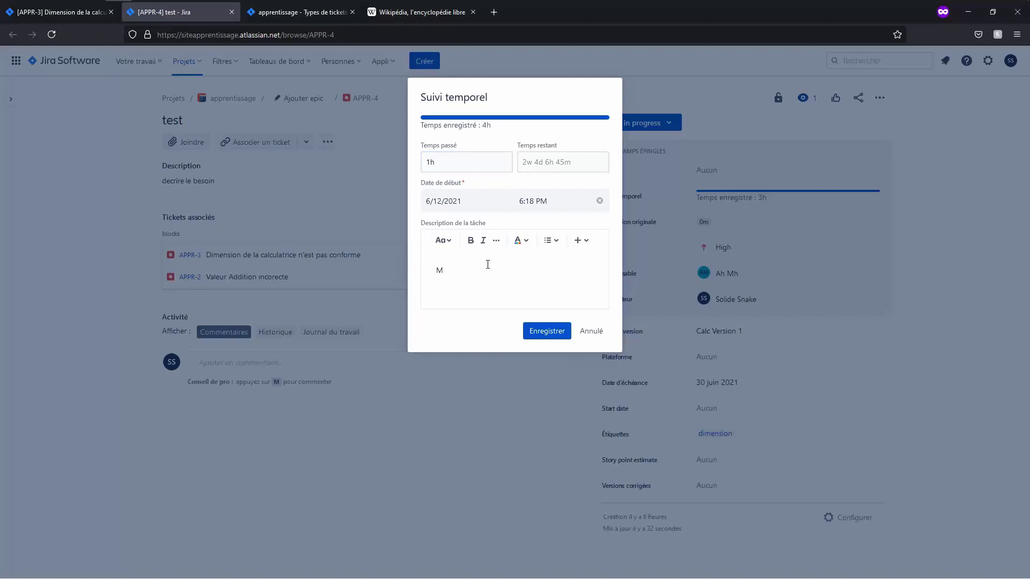
text(odification du code d'affichage)
key(BackSpace)
key(BackSpace)
key(BackSpace)
key(BackSpace)
key(BackSpace)
key(BackSpace)
key(BackSpace)
key(BackSpace)
text(ffichage)
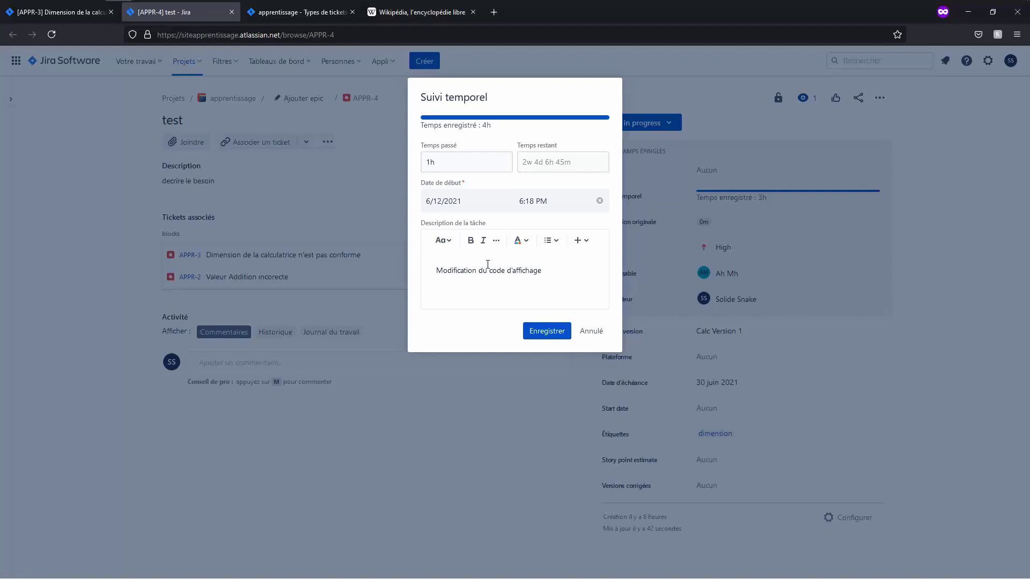
click(548, 331)
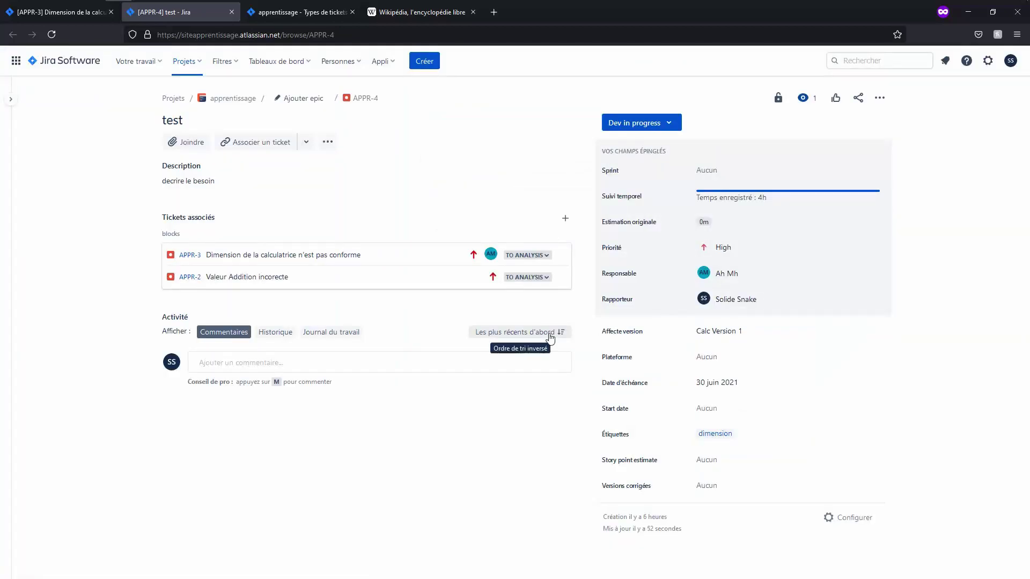
click(753, 204)
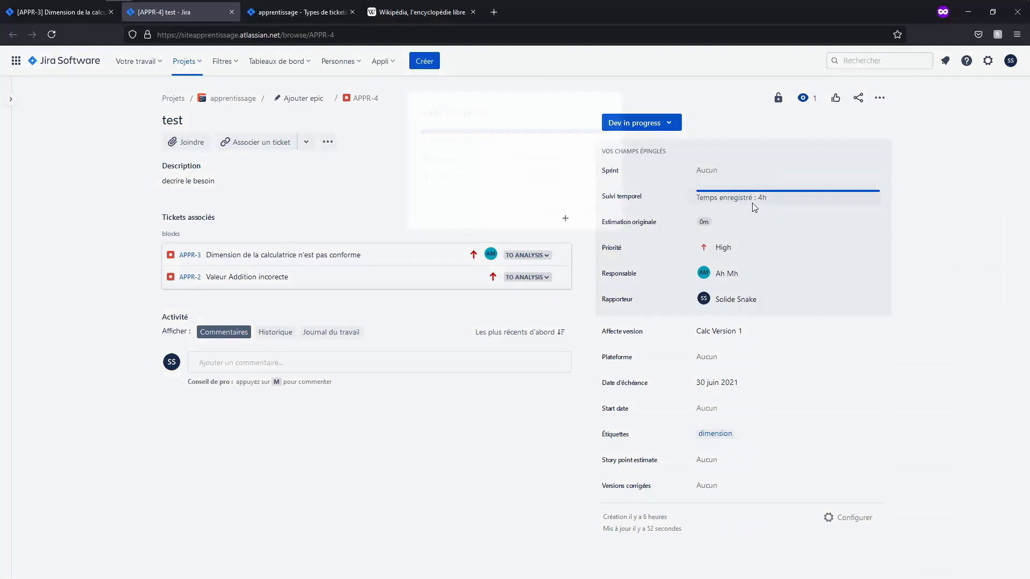
click(591, 199)
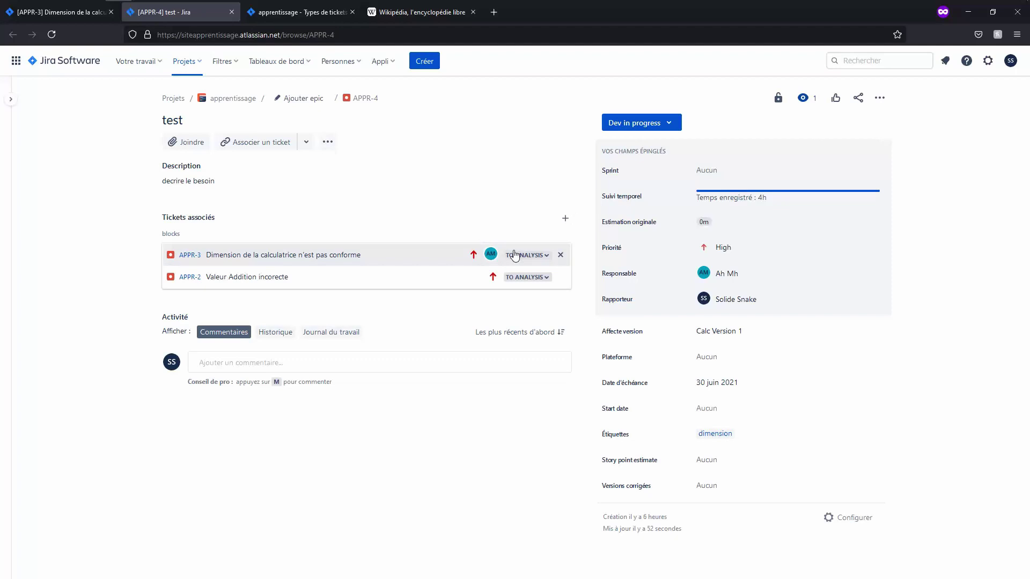
Add a comment to ticket APPR-4 reading "Solution technique:" with "rendre les dimensions modifiables" on a new line
click(222, 362)
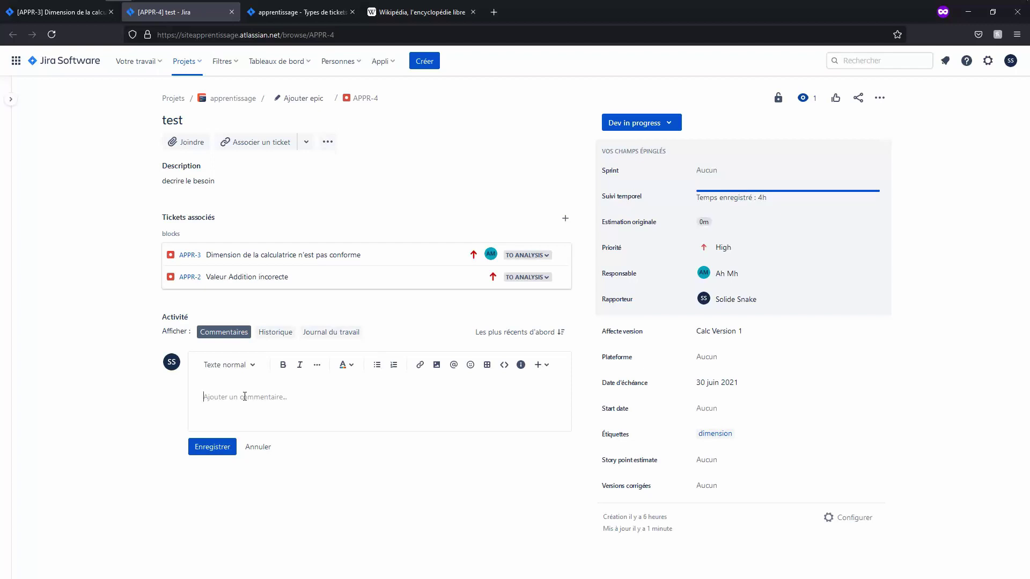
text(Solution technique:)
key(Return)
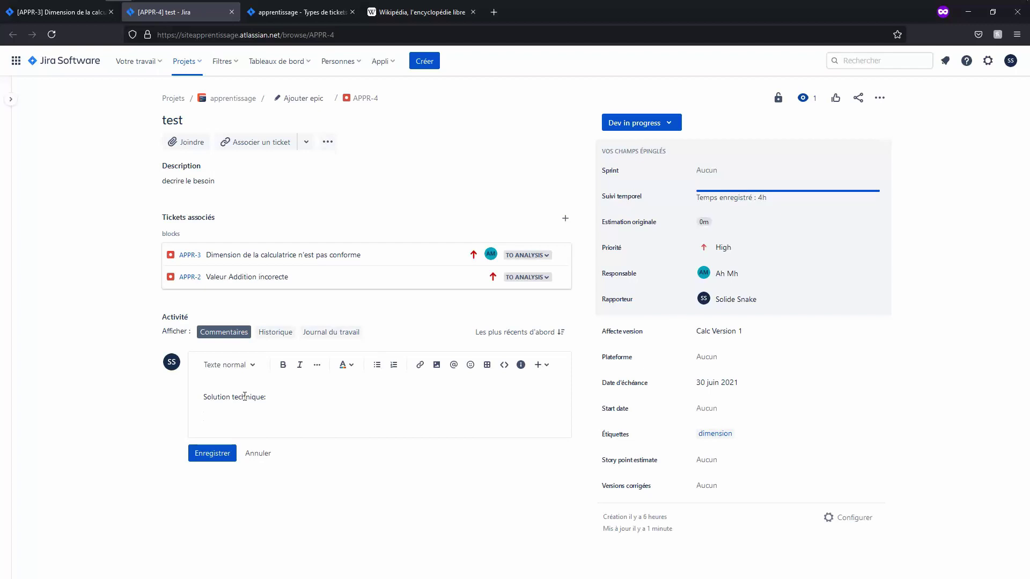
text(rendre)
text( les dimensio)
text(n s)
text(s modific)
text(t)
text(bles)
click(226, 454)
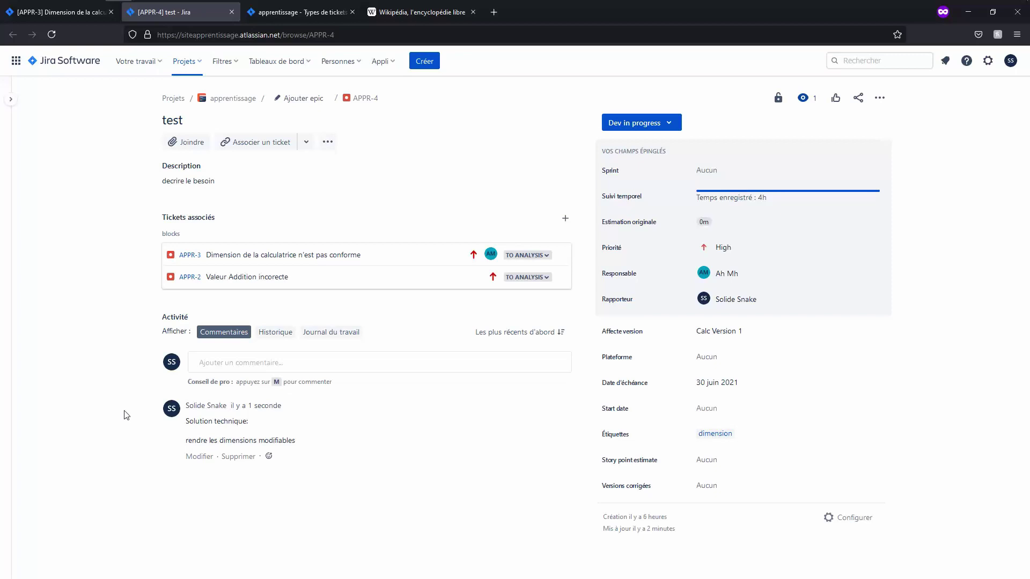
Move ticket APPR-4 to waiting review through the To code review transition, and display its workflow diagram to examine the possible paths
click(672, 125)
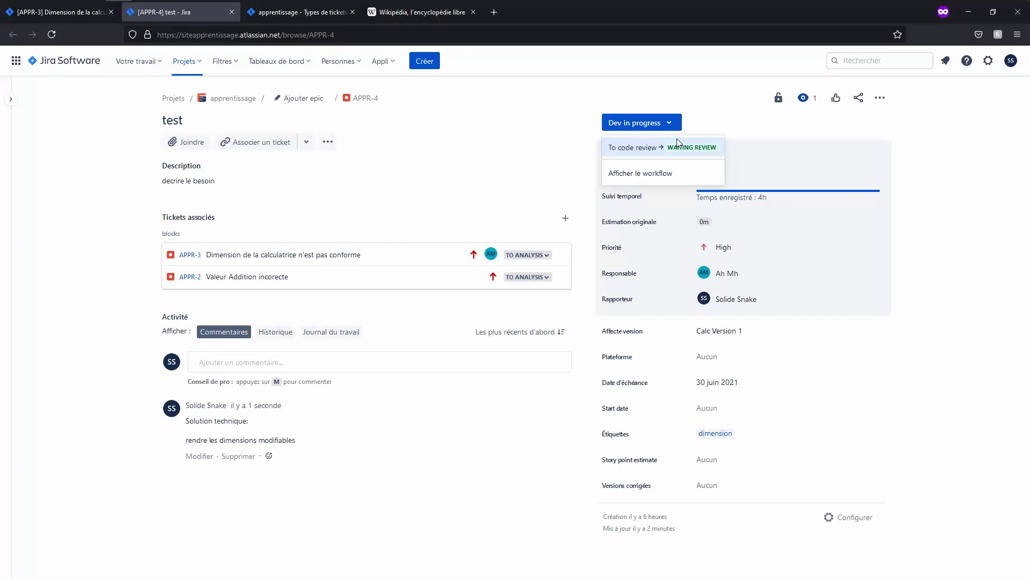
click(678, 146)
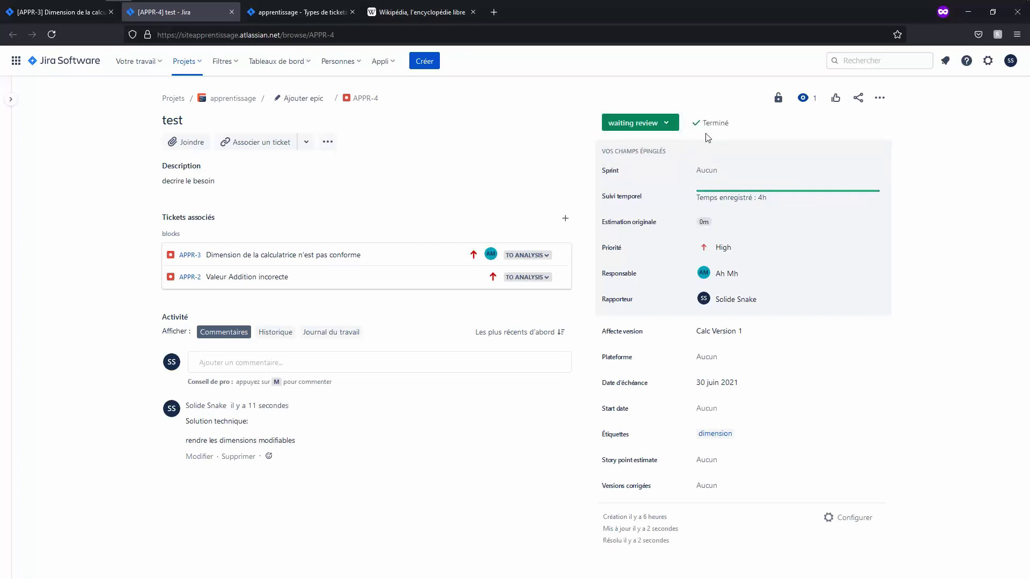
click(652, 125)
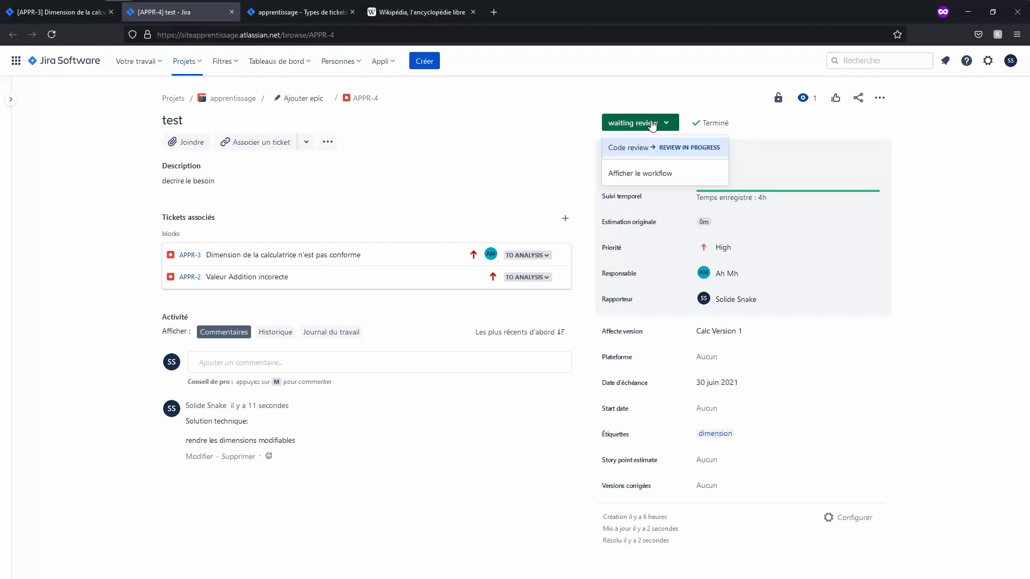
click(648, 172)
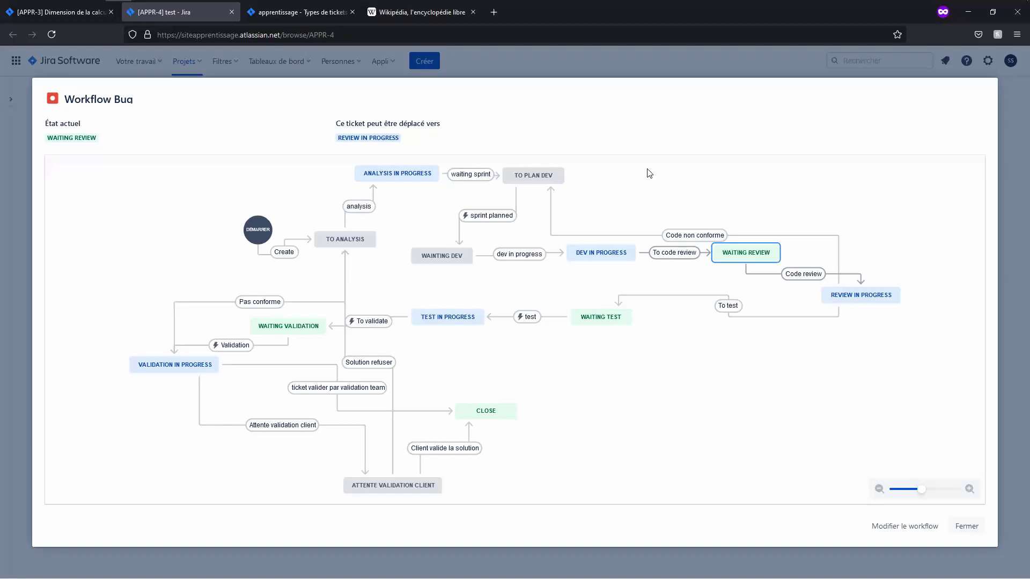
key(Escape)
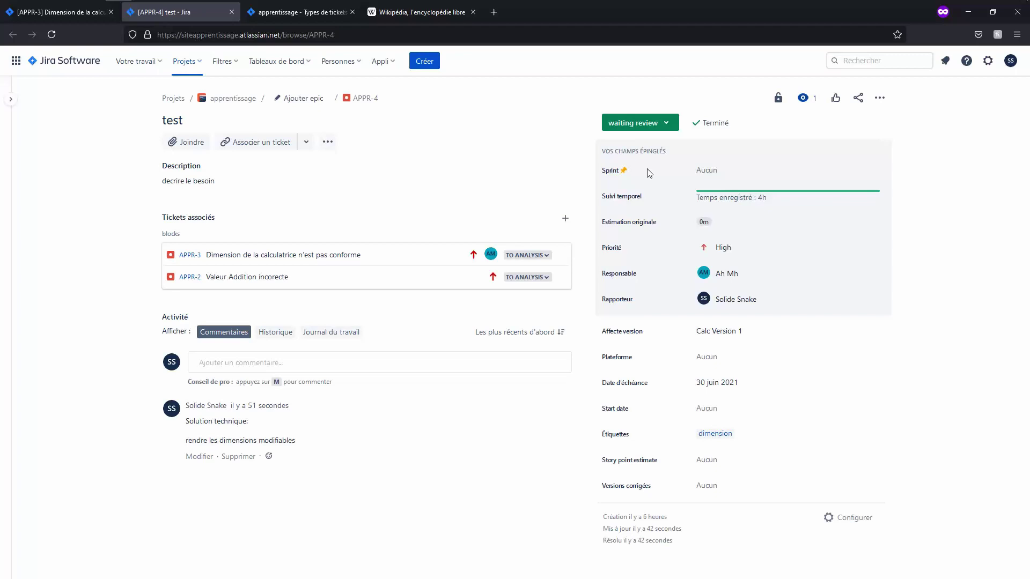
click(654, 125)
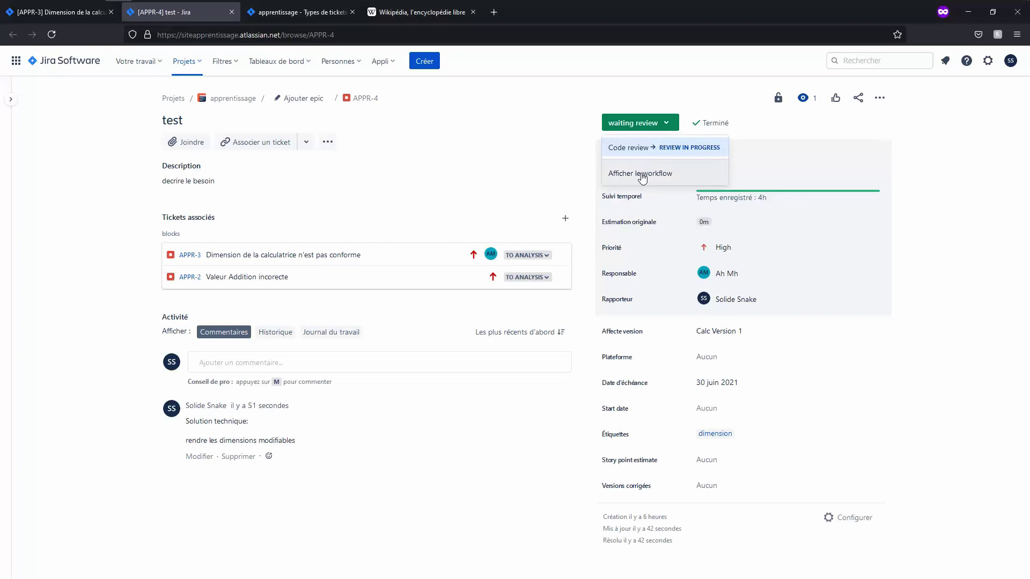
click(644, 172)
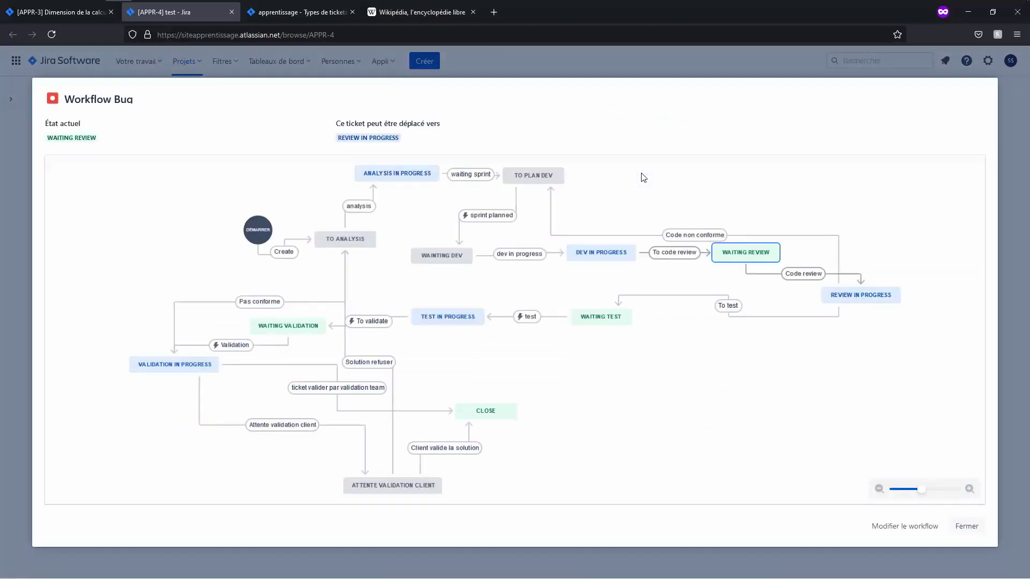